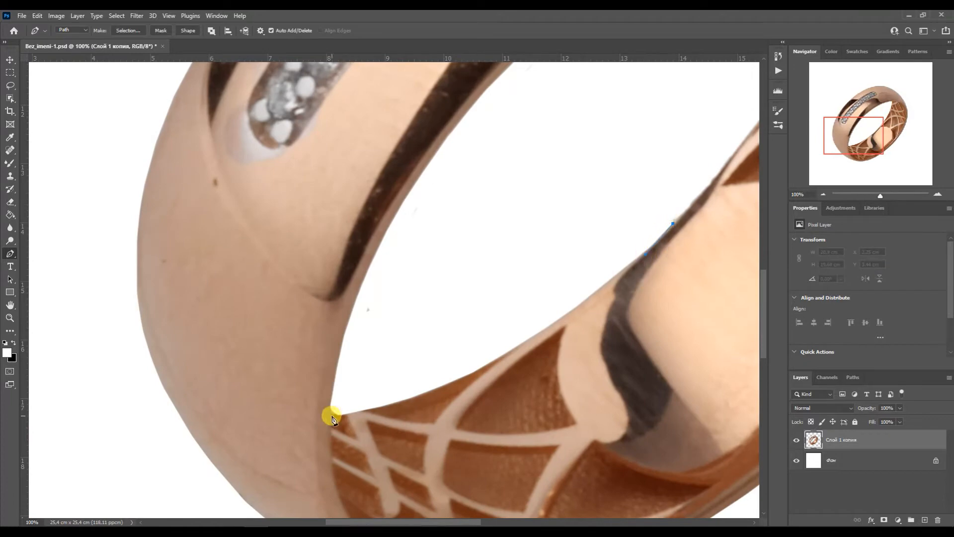
- Trace the left and upper edges of the ring's inner opening up to its upper corner with a Pen path
{"action": "mouse_move", "coordinate": [353, 417]}
{"action": "left_mouse_down"}
{"action": "mouse_move", "coordinate": [617, 266]}
{"action": "mouse_move", "coordinate": [494, 404]}
{"action": "mouse_move", "coordinate": [341, 422]}
{"action": "left_mouse_up"}
{"action": "left_click_drag", "start_coordinate": [873, 125], "coordinate": [844, 122]}
{"action": "left_click", "coordinate": [601, 148]}
{"action": "left_click_drag", "start_coordinate": [382, 511], "coordinate": [413, 213]}
{"action": "left_click_drag", "start_coordinate": [392, 397], "coordinate": [379, 422]}
{"action": "left_click_drag", "start_coordinate": [845, 113], "coordinate": [866, 122]}
{"action": "left_click", "coordinate": [642, 113]}
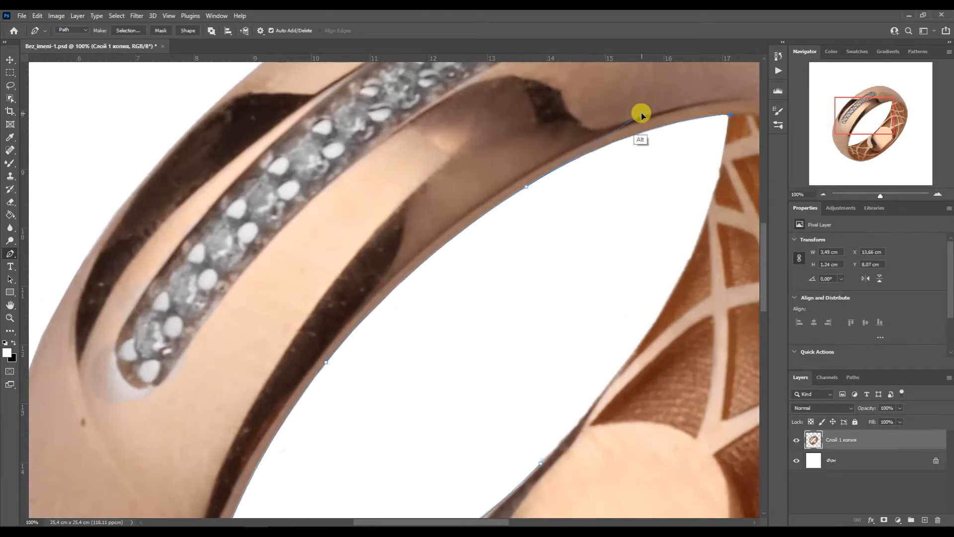
- Rework the path at the opening's upper corner and close it along the right inner edge
{"action": "mouse_move", "coordinate": [866, 115]}
{"action": "left_mouse_down"}
{"action": "mouse_move", "coordinate": [860, 132]}
{"action": "mouse_move", "coordinate": [866, 103]}
{"action": "mouse_move", "coordinate": [873, 109]}
{"action": "left_mouse_up"}
{"action": "left_click", "coordinate": [694, 190]}
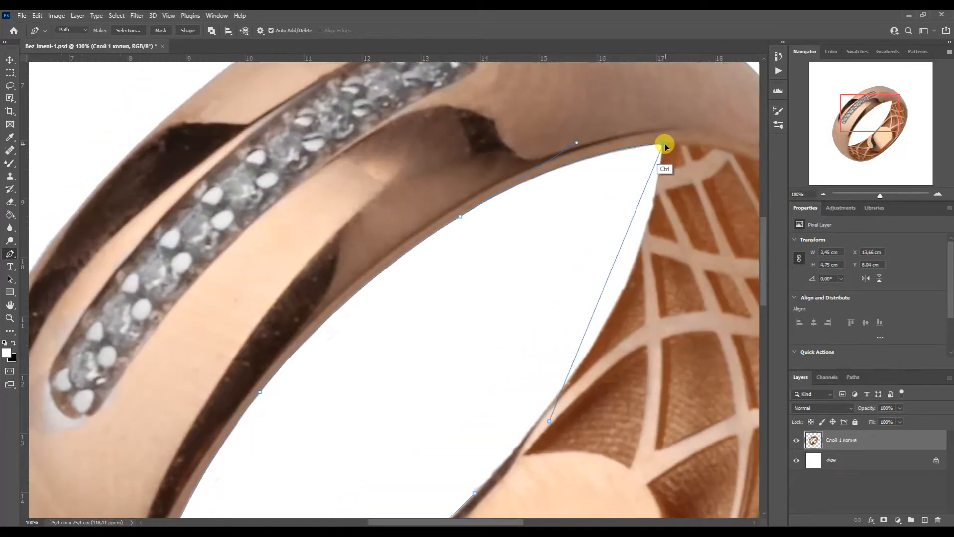
{"action": "key", "text": "ctrl+z"}
{"action": "key", "text": "ctrl+z"}
{"action": "left_click", "coordinate": [580, 143], "text": "ctrl+alt"}
{"action": "left_click", "coordinate": [662, 144]}
{"action": "left_click", "coordinate": [475, 492]}
{"action": "left_click_drag", "start_coordinate": [662, 144], "coordinate": [654, 324], "text": "alt"}
- Load the inner opening path as a selection, and deselect it
{"action": "left_click_drag", "start_coordinate": [863, 116], "coordinate": [848, 149]}
{"action": "left_click", "coordinate": [852, 377]}
{"action": "left_click", "coordinate": [799, 396], "text": "ctrl"}
{"action": "key", "text": "ctrl+d"}
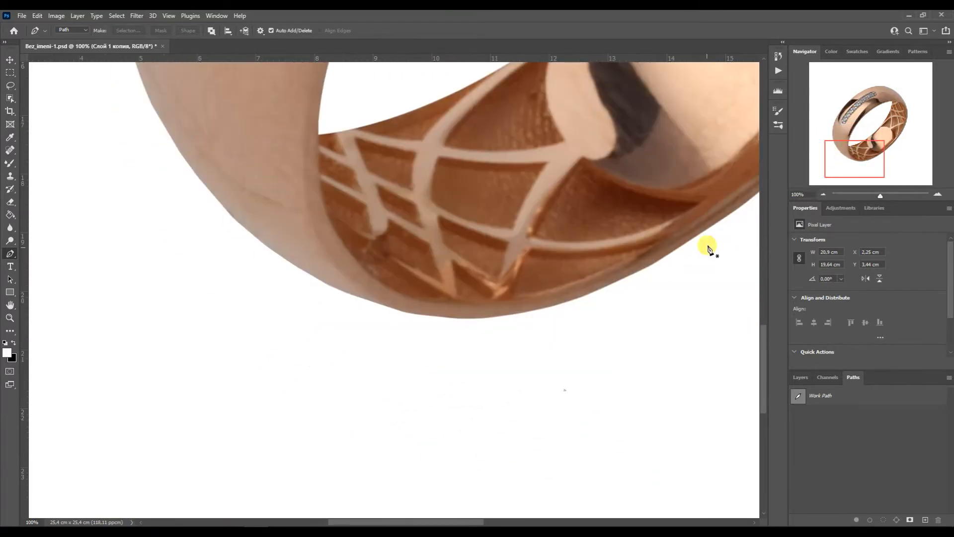
- Start a Pen path around the ring's outside, curving it along the bottom outer edge
{"action": "left_click", "coordinate": [736, 210]}
{"action": "left_click", "coordinate": [196, 173]}
{"action": "left_click_drag", "start_coordinate": [736, 211], "coordinate": [405, 469], "text": "alt"}
{"action": "left_click", "coordinate": [447, 316]}
{"action": "left_click_drag", "start_coordinate": [626, 296], "coordinate": [629, 289], "text": "alt"}
{"action": "left_click_drag", "start_coordinate": [736, 210], "coordinate": [744, 206], "text": "ctrl"}
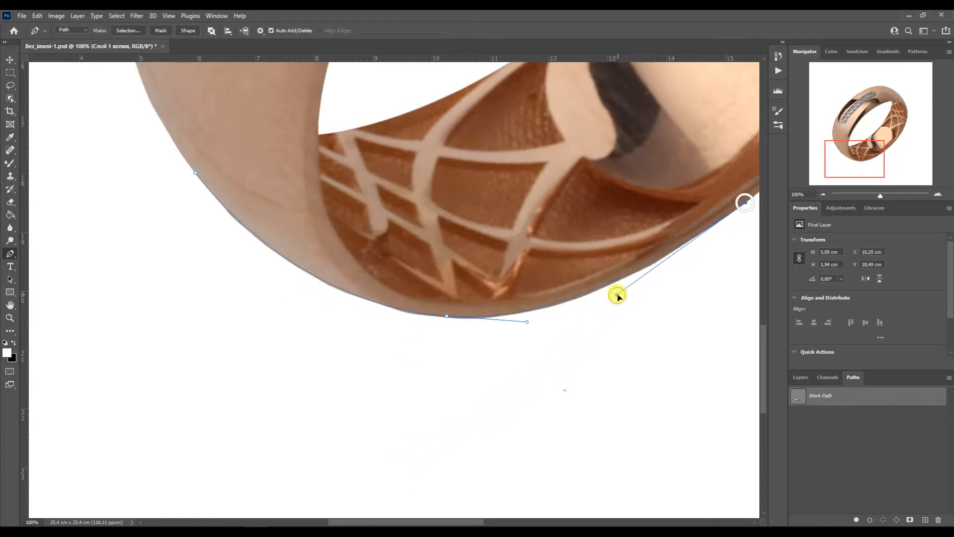
- Continue the outer path up the ring's left side to the upper left edge, fitting each curve to the contour
{"action": "left_click", "coordinate": [841, 150]}
{"action": "left_click_drag", "start_coordinate": [364, 281], "coordinate": [318, 221]}
{"action": "left_click_drag", "start_coordinate": [839, 148], "coordinate": [831, 140]}
{"action": "left_click", "coordinate": [338, 77]}
{"action": "left_click_drag", "start_coordinate": [334, 353], "coordinate": [257, 256], "text": "alt"}
{"action": "left_click", "coordinate": [843, 121]}
{"action": "left_click_drag", "start_coordinate": [289, 301], "coordinate": [330, 209], "text": "alt"}
{"action": "left_click", "coordinate": [847, 112]}
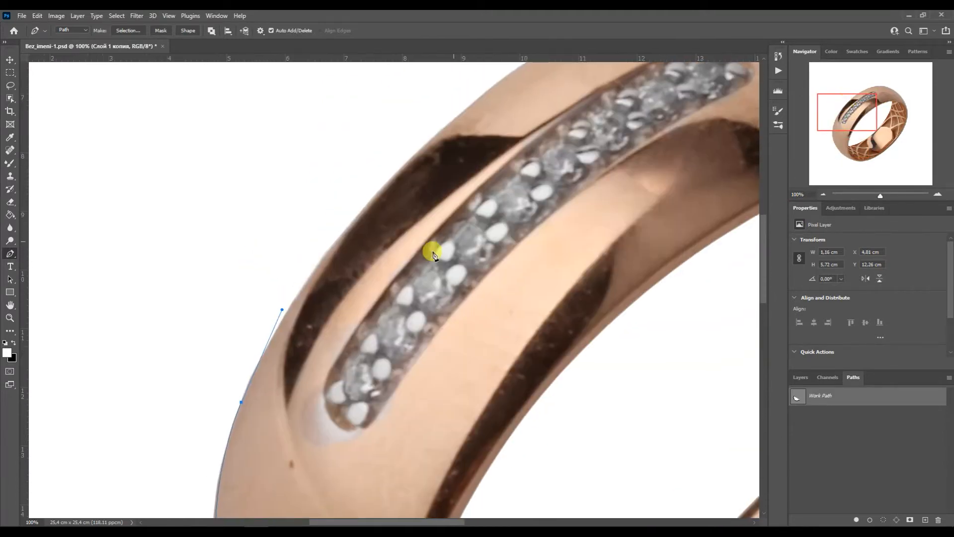
{"action": "left_click", "coordinate": [850, 107]}
{"action": "left_click", "coordinate": [590, 67]}
{"action": "left_click_drag", "start_coordinate": [246, 370], "coordinate": [334, 175], "text": "alt"}
- Extend the outer path over the top of the ring, adding and bending points to follow the rounded edge
{"action": "left_click", "coordinate": [863, 98]}
{"action": "left_click", "coordinate": [880, 92]}
{"action": "left_click", "coordinate": [682, 389]}
{"action": "left_click_drag", "start_coordinate": [309, 222], "coordinate": [528, 120], "text": "alt"}
{"action": "left_click", "coordinate": [507, 241]}
{"action": "left_click_drag", "start_coordinate": [347, 202], "coordinate": [357, 203], "text": "alt"}
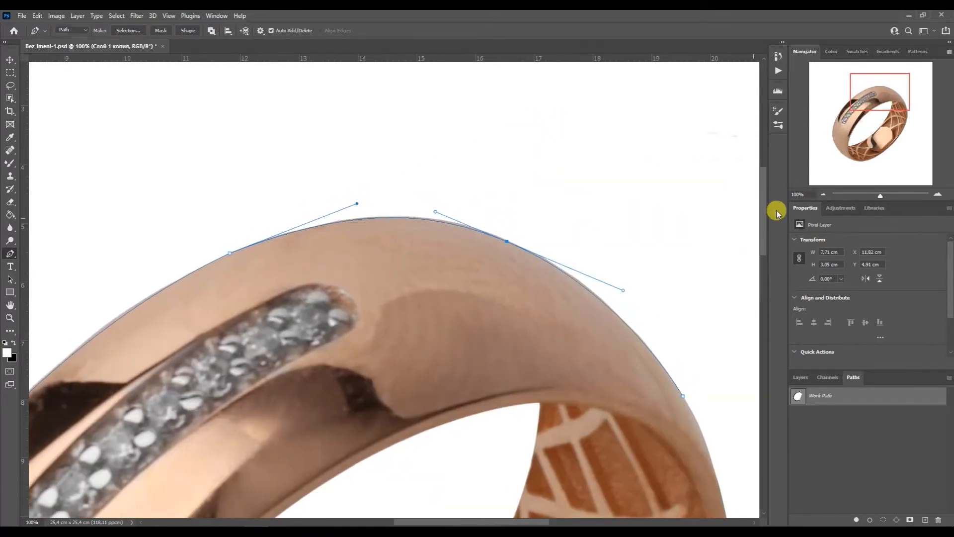
- Trace the ring's right outer edge down to the starting point to close the outer path
{"action": "left_click", "coordinate": [896, 117]}
{"action": "left_click", "coordinate": [457, 490]}
{"action": "left_click_drag", "start_coordinate": [545, 174], "coordinate": [615, 279], "text": "alt"}
{"action": "left_click", "coordinate": [529, 334]}
{"action": "left_click_drag", "start_coordinate": [552, 181], "coordinate": [549, 179], "text": "alt"}
{"action": "left_click_drag", "start_coordinate": [891, 113], "coordinate": [887, 129]}
{"action": "left_click_drag", "start_coordinate": [498, 309], "coordinate": [494, 314], "text": "ctrl"}
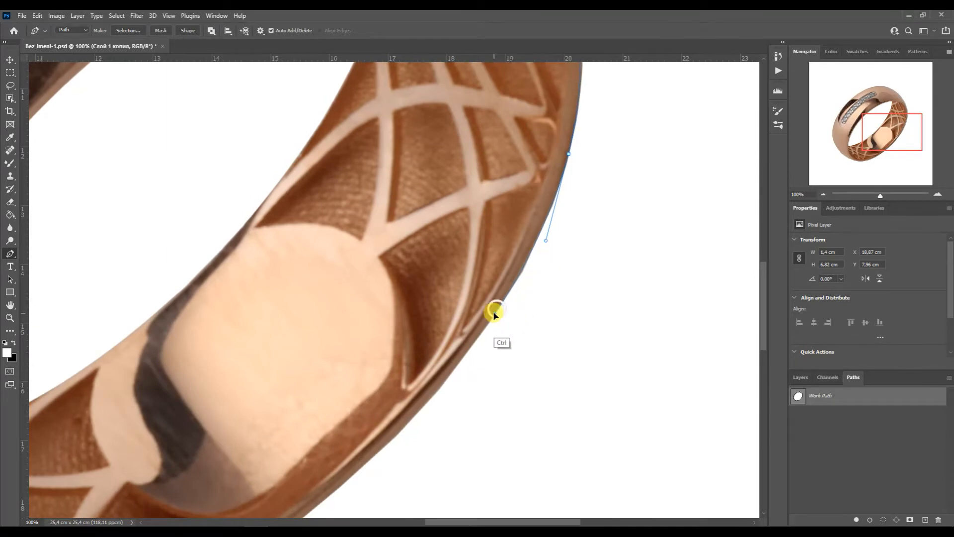
{"action": "left_click_drag", "start_coordinate": [888, 131], "coordinate": [881, 140]}
{"action": "left_click", "coordinate": [386, 408]}
{"action": "left_click_drag", "start_coordinate": [590, 194], "coordinate": [518, 307], "text": "alt"}
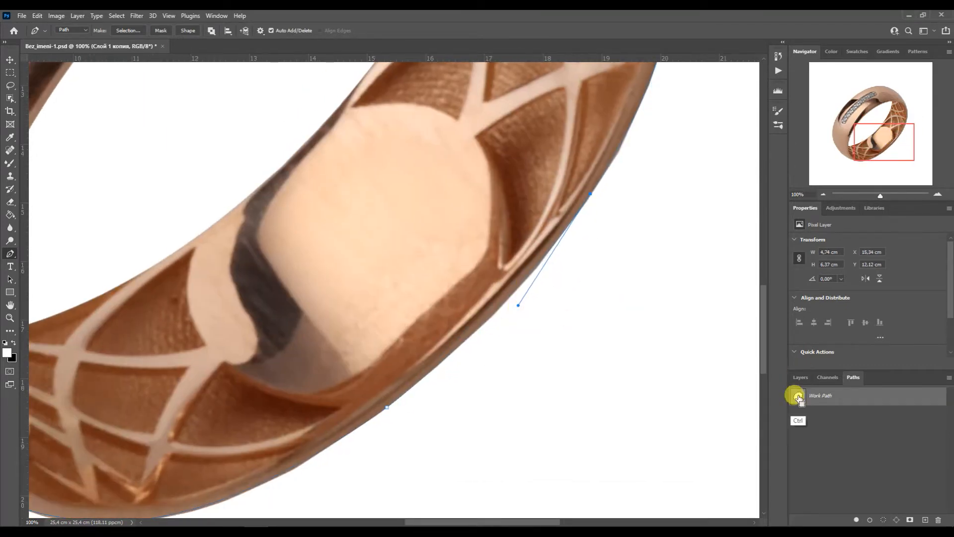
- Load the outer path as a selection, copy the ring to a new layer, and delete the layer Слой 1 копия
{"action": "left_click", "coordinate": [800, 423]}
{"action": "left_click", "coordinate": [801, 377]}
{"action": "key", "text": "ctrl+j"}
{"action": "left_click", "coordinate": [796, 461]}
{"action": "left_click", "coordinate": [841, 461]}
{"action": "key", "text": "Delete"}
- Mask the whole stone inlay on Layer 1 by painting over it with the Brush in Quick Mask mode
{"action": "mouse_move", "coordinate": [881, 134]}
{"action": "left_mouse_down"}
{"action": "mouse_move", "coordinate": [847, 121]}
{"action": "mouse_move", "coordinate": [851, 110]}
{"action": "mouse_move", "coordinate": [866, 117]}
{"action": "mouse_move", "coordinate": [855, 112]}
{"action": "left_mouse_up"}
{"action": "left_click", "coordinate": [839, 440]}
{"action": "right_click", "coordinate": [10, 164]}
{"action": "left_click", "coordinate": [39, 165]}
{"action": "right_click", "coordinate": [470, 227]}
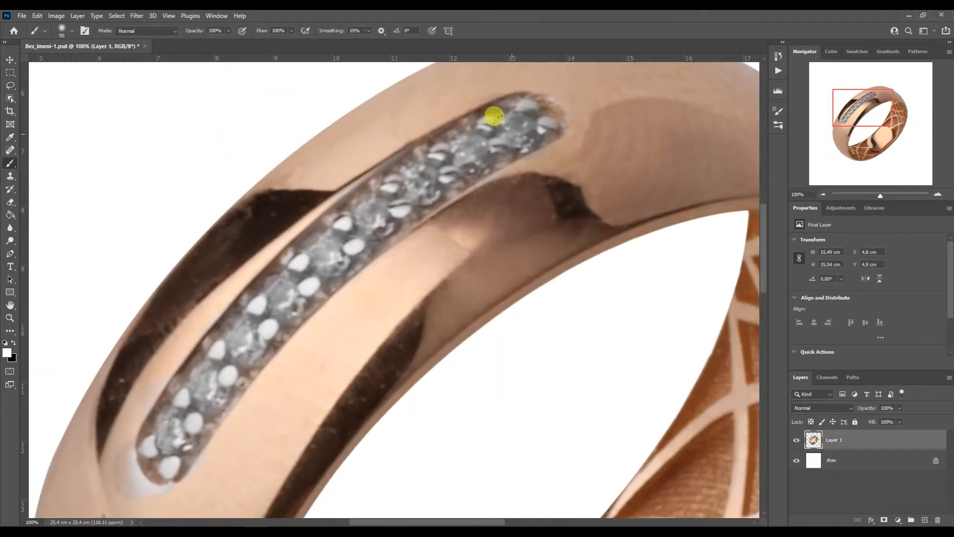
{"action": "key", "text": "d"}
{"action": "key", "text": "q"}
{"action": "mouse_move", "coordinate": [527, 114]}
{"action": "left_mouse_down"}
{"action": "mouse_move", "coordinate": [488, 117]}
{"action": "mouse_move", "coordinate": [491, 110]}
{"action": "mouse_move", "coordinate": [404, 190]}
{"action": "mouse_move", "coordinate": [403, 159]}
{"action": "mouse_move", "coordinate": [375, 206]}
{"action": "mouse_move", "coordinate": [398, 198]}
{"action": "mouse_move", "coordinate": [355, 230]}
{"action": "mouse_move", "coordinate": [345, 204]}
{"action": "mouse_move", "coordinate": [387, 209]}
{"action": "mouse_move", "coordinate": [338, 248]}
{"action": "mouse_move", "coordinate": [274, 269]}
{"action": "mouse_move", "coordinate": [259, 285]}
{"action": "mouse_move", "coordinate": [324, 262]}
{"action": "mouse_move", "coordinate": [250, 331]}
{"action": "mouse_move", "coordinate": [200, 399]}
{"action": "mouse_move", "coordinate": [244, 303]}
{"action": "mouse_move", "coordinate": [156, 416]}
{"action": "mouse_move", "coordinate": [174, 426]}
{"action": "mouse_move", "coordinate": [207, 389]}
{"action": "mouse_move", "coordinate": [160, 456]}
{"action": "left_mouse_up"}
{"action": "key", "text": "q"}
{"action": "key", "text": "ctrl+z"}
{"action": "key", "text": "q"}
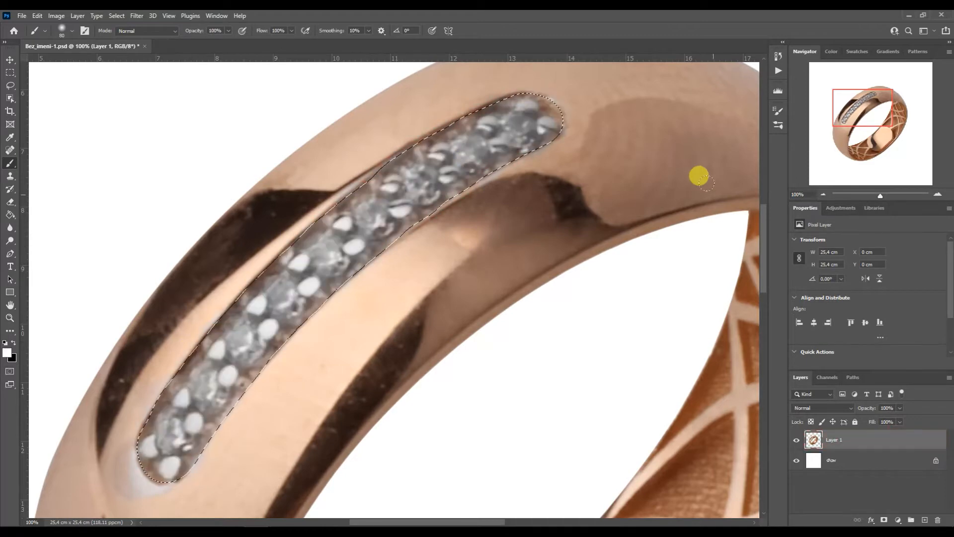
- Invert the selection, copy the stone inlay to its own layer, and hide that layer
{"action": "key", "text": "l"}
{"action": "right_click", "coordinate": [363, 240]}
{"action": "left_click", "coordinate": [404, 255]}
{"action": "key", "text": "ctrl+j"}
{"action": "left_click", "coordinate": [797, 440]}
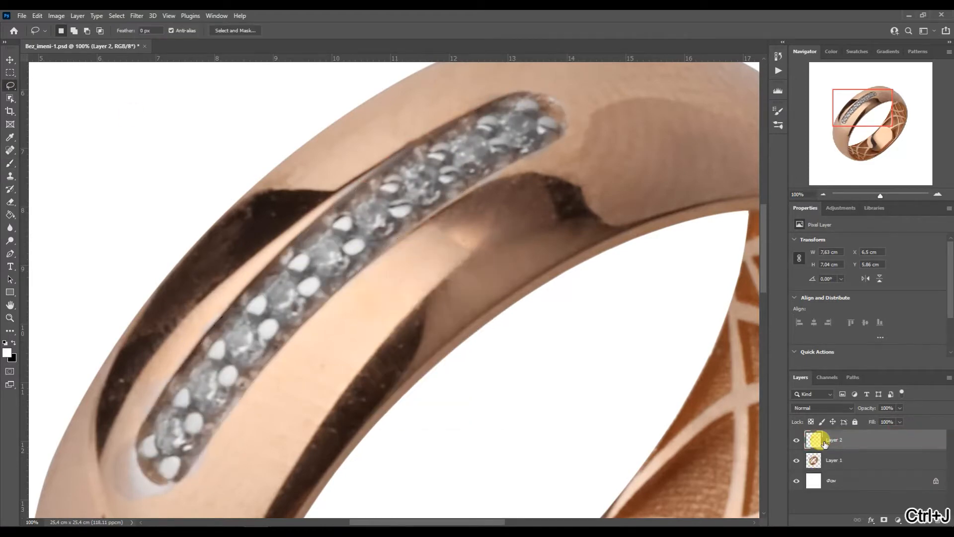
- Paint a round Quick Mask spot over each stone of the inlay on Layer 1 with a hard Brush
{"action": "left_click", "coordinate": [817, 458]}
{"action": "key", "text": "b"}
{"action": "right_click", "coordinate": [404, 210]}
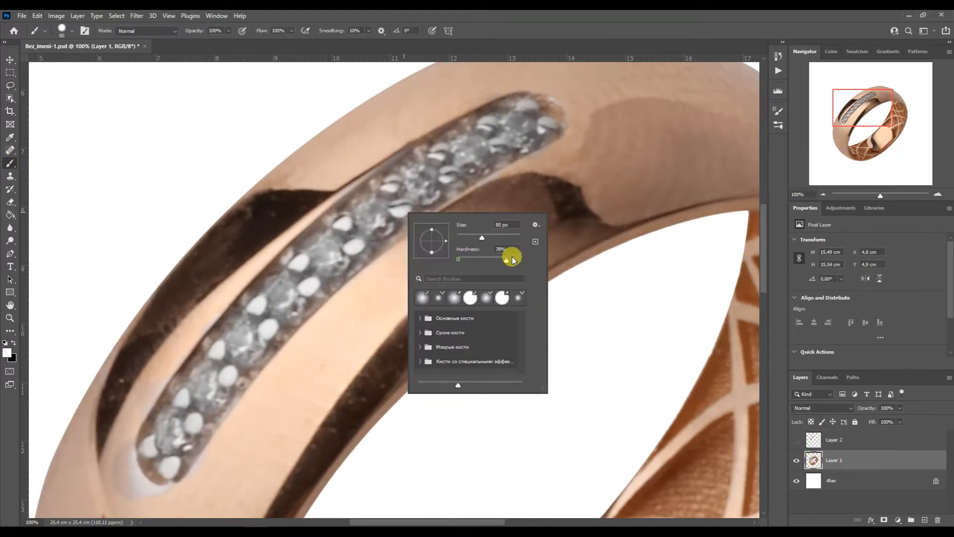
{"action": "left_click_drag", "start_coordinate": [457, 261], "coordinate": [520, 261]}
{"action": "left_click", "coordinate": [864, 109]}
{"action": "key", "text": "q"}
{"action": "key", "text": "x"}
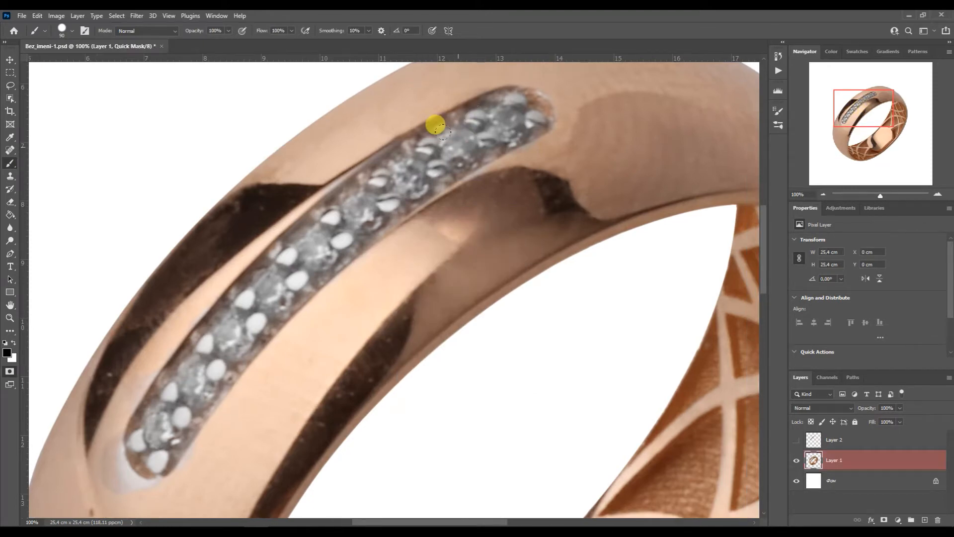
{"action": "left_click", "coordinate": [436, 124]}
{"action": "left_click", "coordinate": [477, 101]}
{"action": "left_click", "coordinate": [408, 177]}
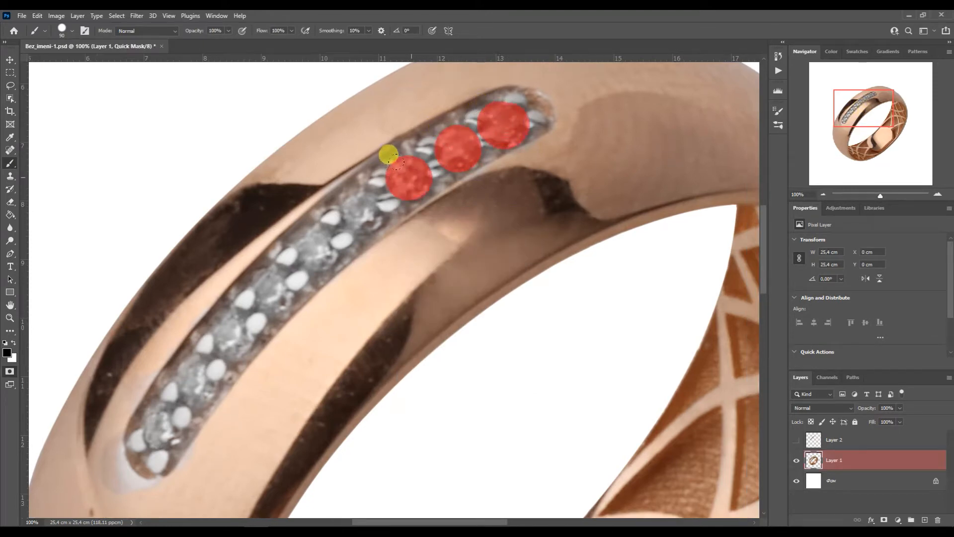
{"action": "left_click", "coordinate": [363, 212]}
{"action": "left_click", "coordinate": [315, 250]}
{"action": "left_click", "coordinate": [271, 294]}
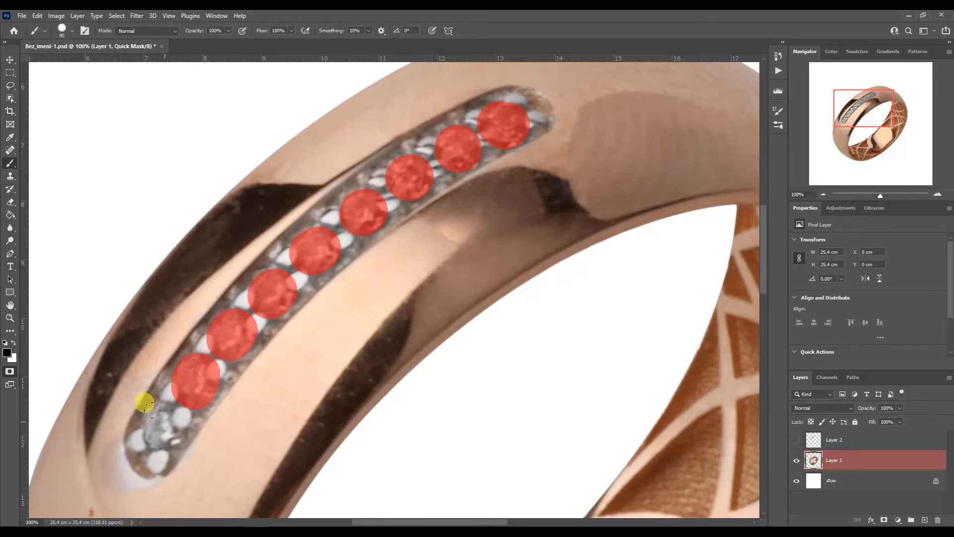
- Leave Quick Mask mode and invert the selection so only the round stones are selected
{"action": "key", "text": "q"}
{"action": "key", "text": "l"}
{"action": "right_click", "coordinate": [318, 231]}
{"action": "key", "text": "Escape"}
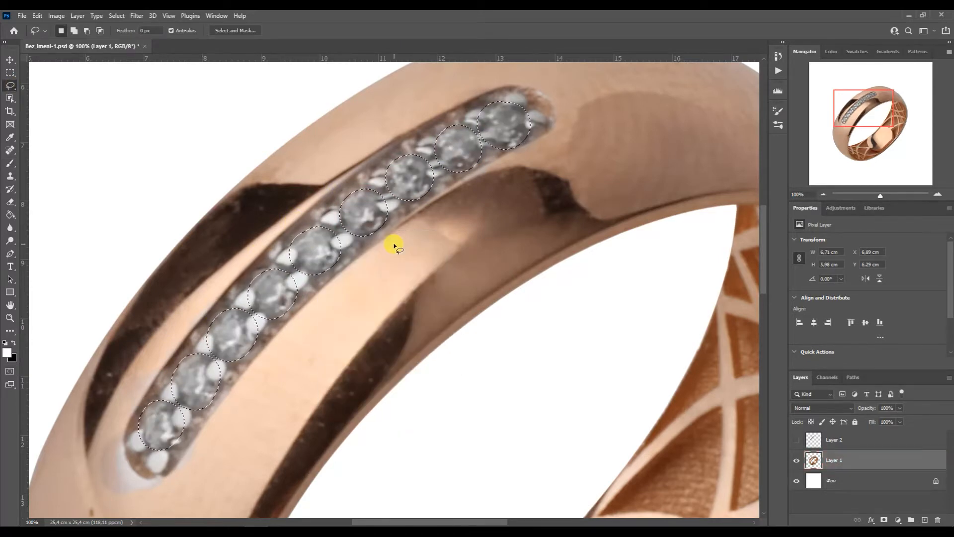
- Remove the metal prongs between the stones from the selection with the Lasso, and copy the stones to a new layer
{"action": "left_click_drag", "start_coordinate": [504, 149], "coordinate": [479, 136]}
{"action": "mouse_move", "coordinate": [527, 139]}
{"action": "left_mouse_down"}
{"action": "mouse_move", "coordinate": [530, 109]}
{"action": "mouse_move", "coordinate": [519, 100]}
{"action": "mouse_move", "coordinate": [433, 158]}
{"action": "mouse_move", "coordinate": [447, 164]}
{"action": "left_mouse_up"}
{"action": "mouse_move", "coordinate": [396, 195]}
{"action": "left_mouse_down"}
{"action": "mouse_move", "coordinate": [381, 213]}
{"action": "mouse_move", "coordinate": [398, 198]}
{"action": "left_mouse_up"}
{"action": "left_click_drag", "start_coordinate": [383, 168], "coordinate": [386, 191]}
{"action": "mouse_move", "coordinate": [332, 229]}
{"action": "left_mouse_down"}
{"action": "mouse_move", "coordinate": [363, 261]}
{"action": "mouse_move", "coordinate": [349, 234]}
{"action": "left_mouse_up"}
{"action": "left_click_drag", "start_coordinate": [336, 205], "coordinate": [336, 228]}
{"action": "mouse_move", "coordinate": [291, 242]}
{"action": "left_mouse_down"}
{"action": "mouse_move", "coordinate": [308, 270]}
{"action": "mouse_move", "coordinate": [294, 272]}
{"action": "left_mouse_up"}
{"action": "mouse_move", "coordinate": [292, 268]}
{"action": "left_mouse_down"}
{"action": "mouse_move", "coordinate": [311, 296]}
{"action": "mouse_move", "coordinate": [288, 274]}
{"action": "mouse_move", "coordinate": [259, 315]}
{"action": "mouse_move", "coordinate": [250, 314]}
{"action": "left_mouse_up"}
{"action": "mouse_move", "coordinate": [251, 314]}
{"action": "left_mouse_down"}
{"action": "mouse_move", "coordinate": [281, 337]}
{"action": "mouse_move", "coordinate": [248, 322]}
{"action": "mouse_move", "coordinate": [274, 346]}
{"action": "mouse_move", "coordinate": [214, 342]}
{"action": "mouse_move", "coordinate": [221, 380]}
{"action": "left_mouse_up"}
{"action": "mouse_move", "coordinate": [177, 409]}
{"action": "left_mouse_down"}
{"action": "mouse_move", "coordinate": [183, 427]}
{"action": "mouse_move", "coordinate": [145, 433]}
{"action": "mouse_move", "coordinate": [144, 451]}
{"action": "left_mouse_up"}
{"action": "left_click_drag", "start_coordinate": [171, 378], "coordinate": [170, 399]}
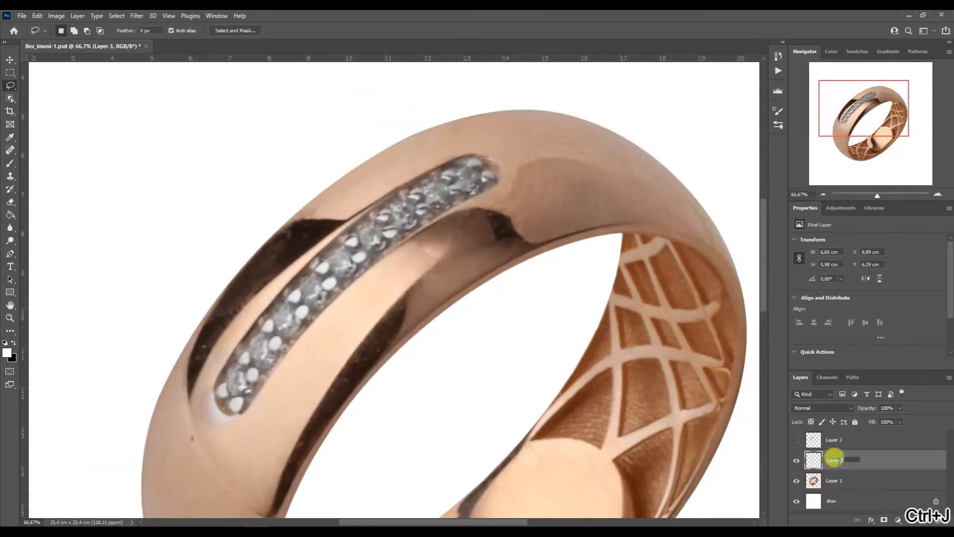
- Rename the stone, inlay and ring layers камни, родий and золото, and hide the камни and родий layers
{"action": "left_click", "coordinate": [834, 461]}
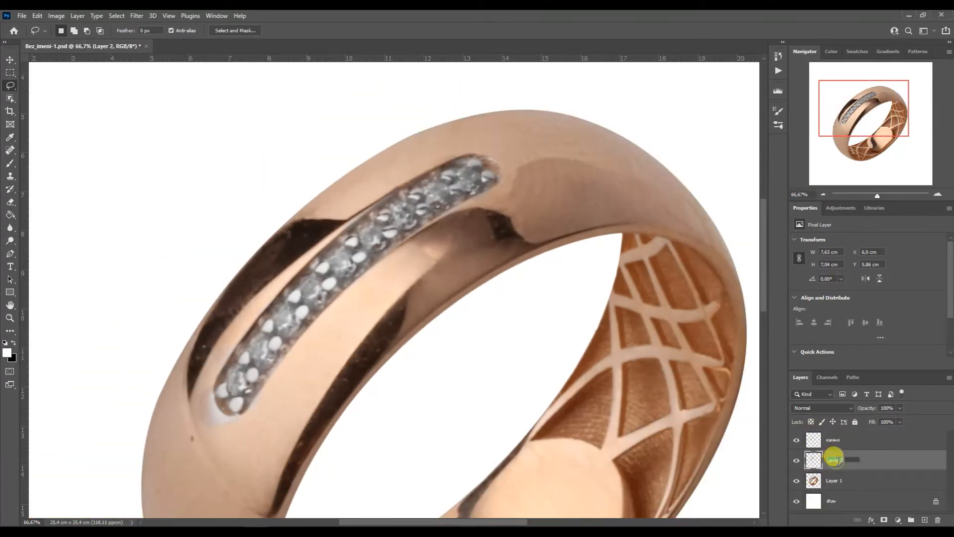
{"action": "double_click", "coordinate": [835, 480]}
{"action": "type", "text": "золото"}
{"action": "left_click", "coordinate": [797, 440]}
{"action": "left_click", "coordinate": [797, 460]}
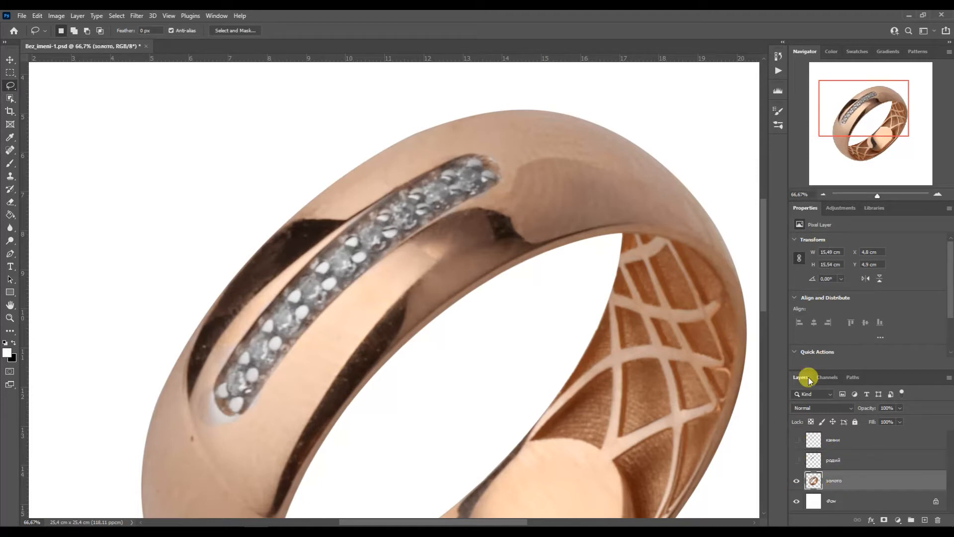
- Duplicate the золото layer and clip the copy to the original
{"action": "left_click", "coordinate": [823, 194]}
{"action": "key", "text": "ctrl+j"}
{"action": "key", "text": "ctrl+alt+g"}
- Smooth the metal on the золото copy layer by running the Blur Metal MAX action
{"action": "left_click", "coordinate": [145, 17]}
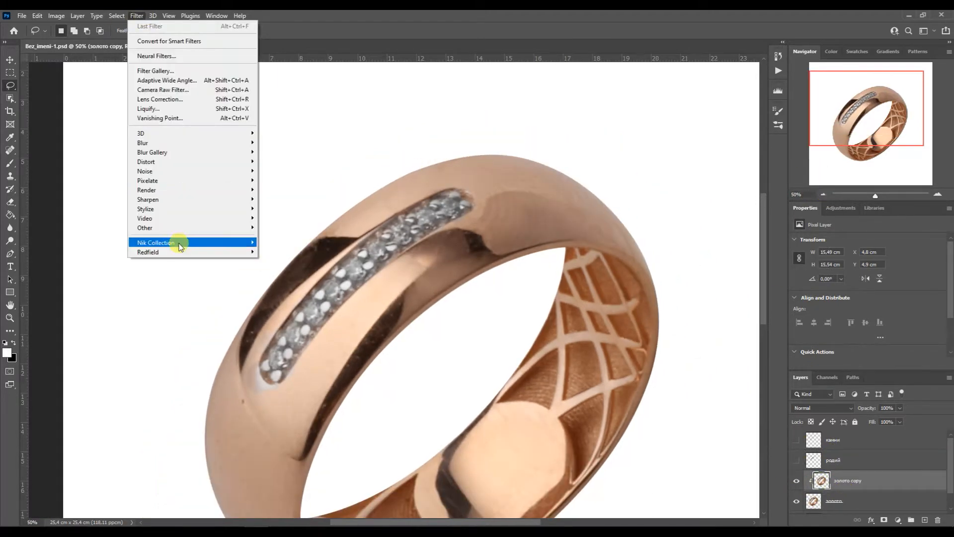
{"action": "mouse_move", "coordinate": [181, 243]}
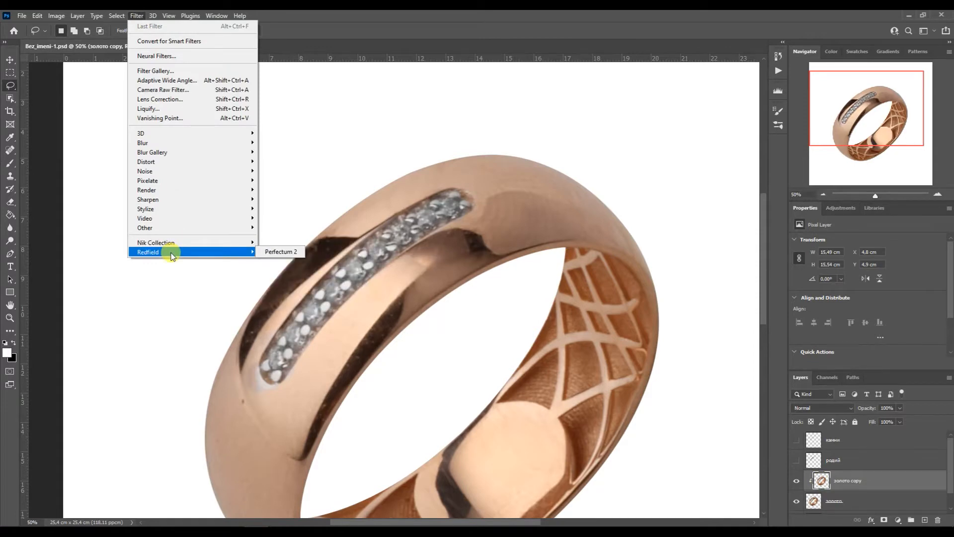
{"action": "left_click", "coordinate": [779, 71]}
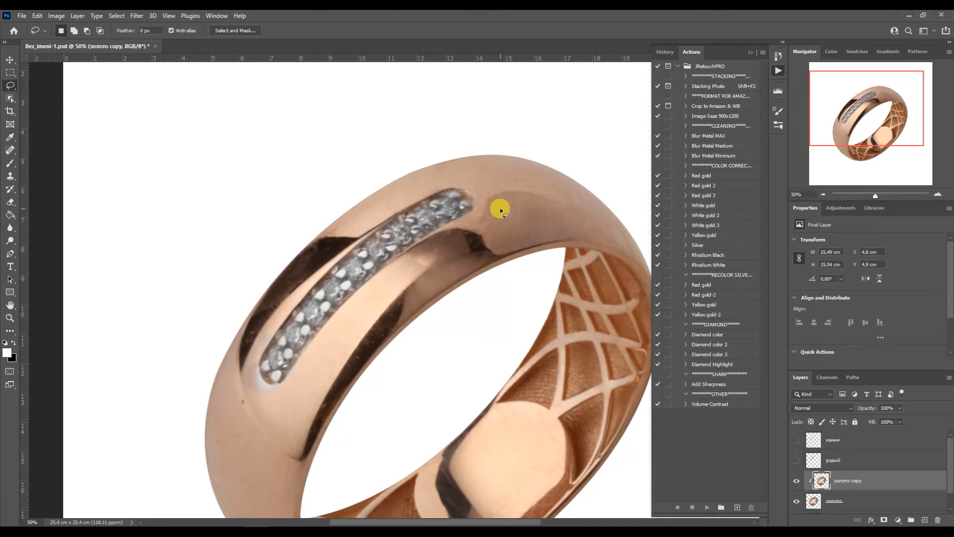
{"action": "left_click", "coordinate": [721, 138]}
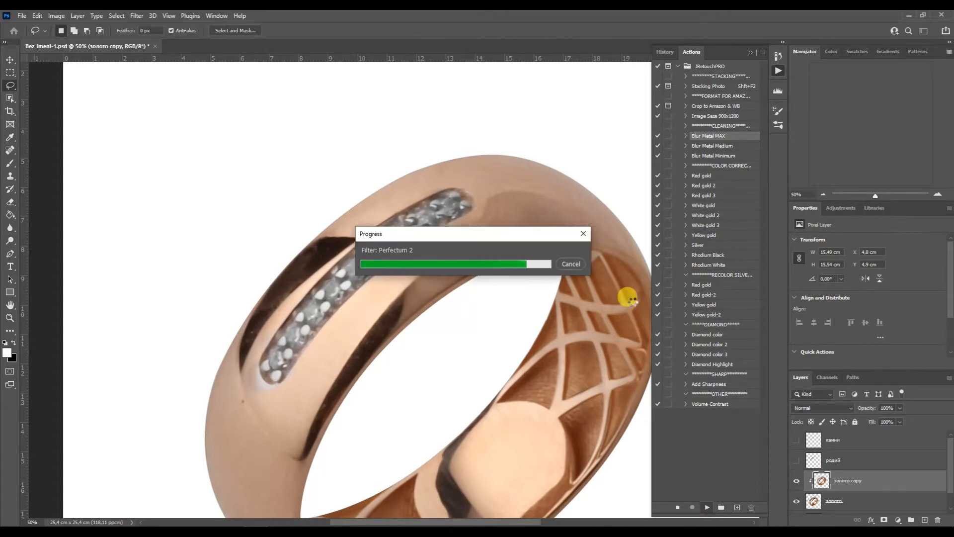
{"action": "left_click", "coordinate": [752, 53]}
- Add a layer mask to золото copy and paint black with a soft Brush over the ring's inner mesh pattern
{"action": "left_click_drag", "start_coordinate": [814, 129], "coordinate": [819, 145]}
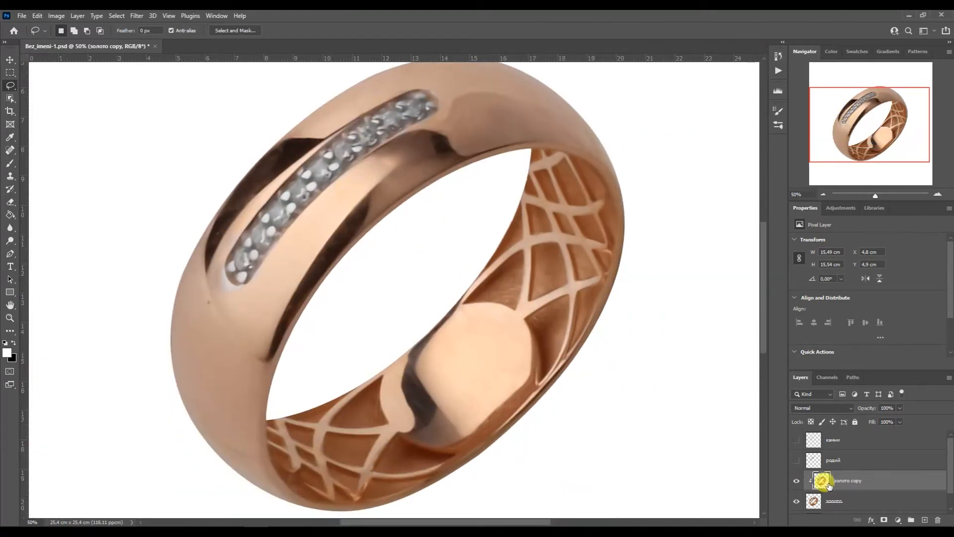
{"action": "left_click", "coordinate": [884, 520]}
{"action": "left_click", "coordinate": [10, 163]}
{"action": "right_click", "coordinate": [155, 190]}
{"action": "left_click_drag", "start_coordinate": [270, 238], "coordinate": [168, 242]}
{"action": "left_click", "coordinate": [517, 184]}
{"action": "key", "text": "x"}
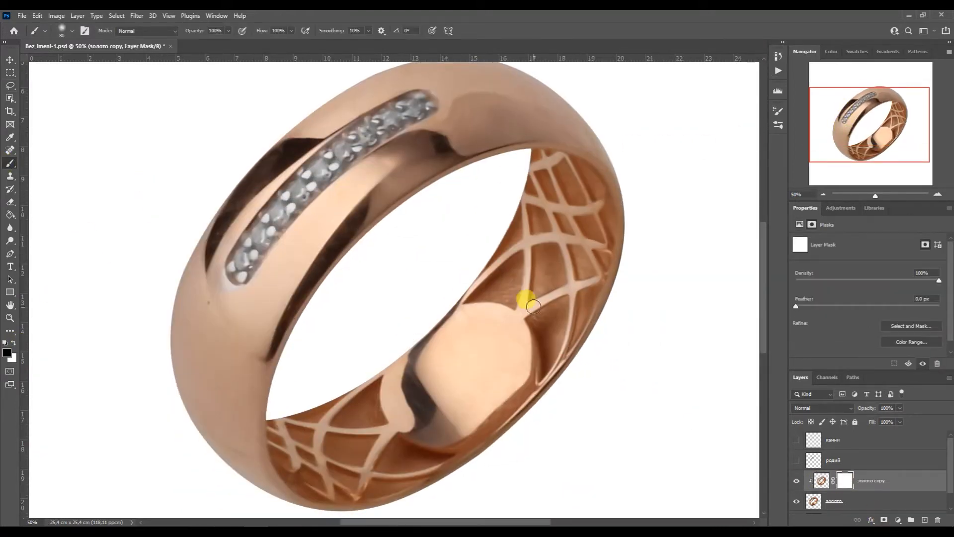
{"action": "left_click", "coordinate": [937, 194]}
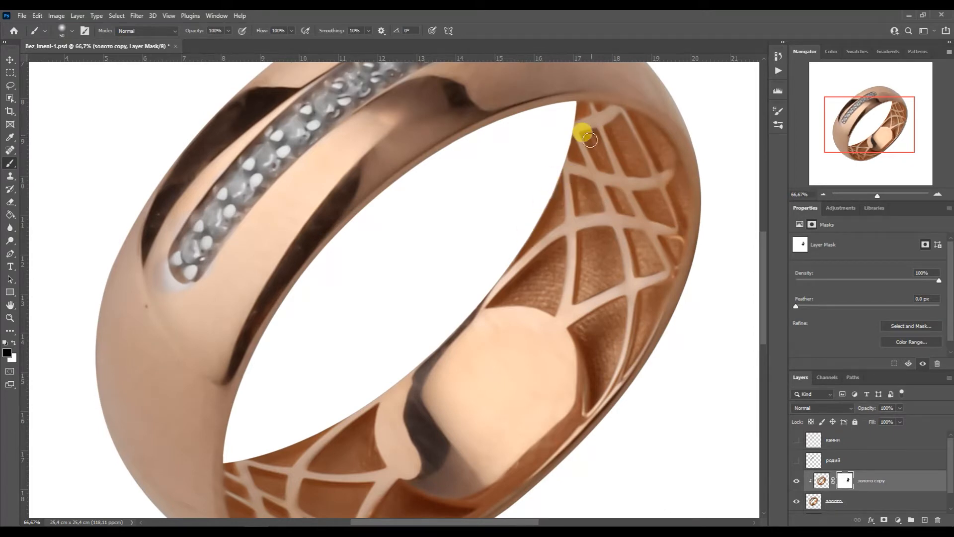
{"action": "left_click_drag", "start_coordinate": [405, 496], "coordinate": [526, 356]}
{"action": "key", "text": "]"}
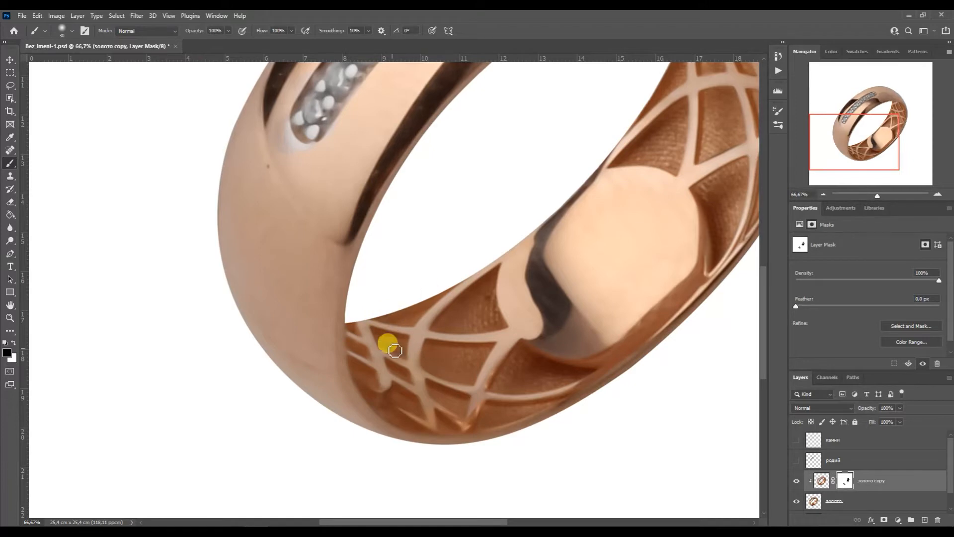
{"action": "mouse_move", "coordinate": [856, 151]}
{"action": "left_mouse_down"}
{"action": "mouse_move", "coordinate": [867, 127]}
{"action": "mouse_move", "coordinate": [853, 134]}
{"action": "left_mouse_up"}
- Duplicate the золото and золото copy layers, merge the duplicates into one layer, and hide the original золото copy
{"action": "left_click", "coordinate": [823, 194]}
{"action": "left_click", "coordinate": [832, 507], "text": "ctrl"}
{"action": "key", "text": "ctrl+j"}
{"action": "key", "text": "ctrl+e"}
{"action": "left_click_drag", "start_coordinate": [950, 298], "coordinate": [949, 328]}
{"action": "left_click_drag", "start_coordinate": [950, 462], "coordinate": [950, 492]}
{"action": "left_click", "coordinate": [871, 463]}
{"action": "left_click", "coordinate": [835, 483], "text": "ctrl"}
{"action": "left_click", "coordinate": [797, 463]}
{"action": "left_click", "coordinate": [845, 443]}
{"action": "left_click_drag", "start_coordinate": [874, 140], "coordinate": [875, 132]}
{"action": "scroll", "coordinate": [946, 465], "scroll_direction": "up", "scroll_amount": 3}
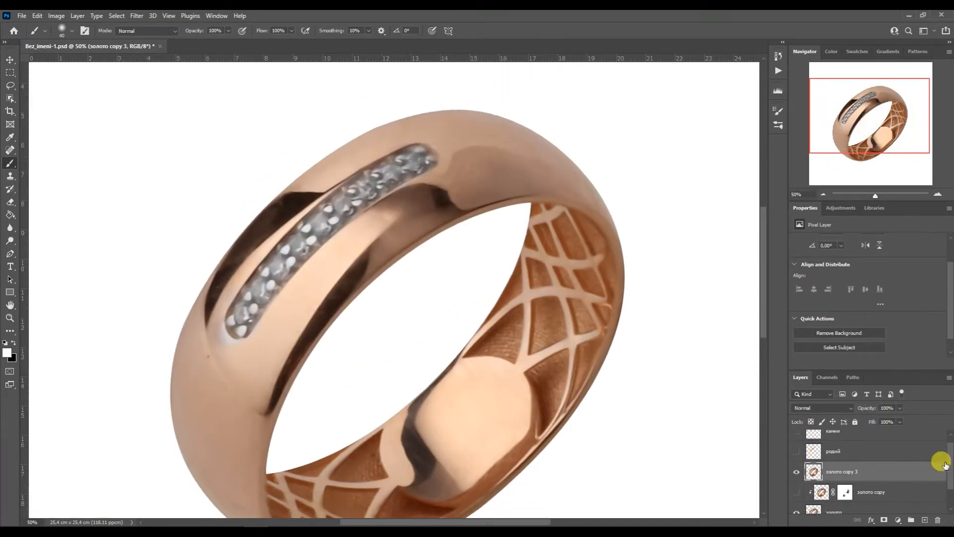
- Copy the smoothed inlay area to a new layer, delete the old родий layer, and show the камни layer
{"action": "left_click", "coordinate": [820, 451], "text": "ctrl"}
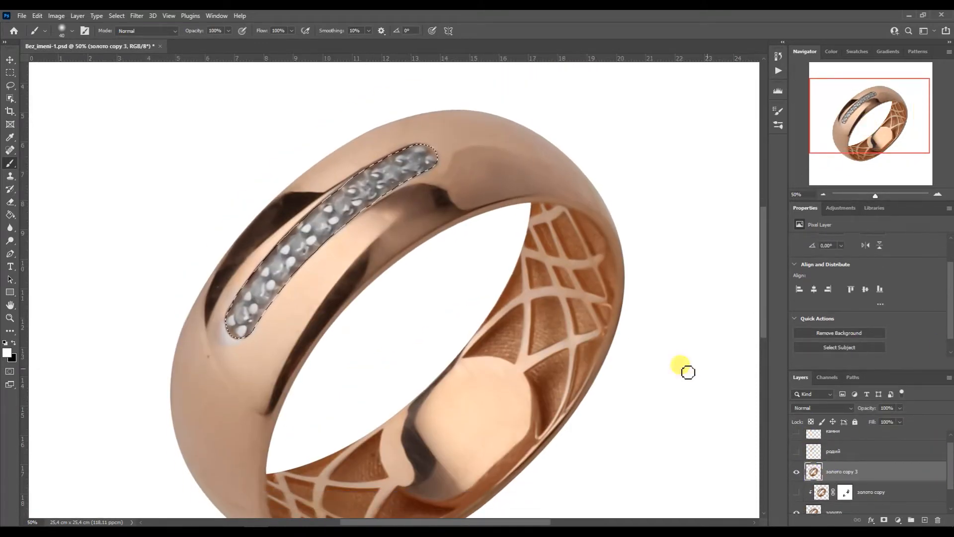
{"action": "key", "text": "ctrl+j"}
{"action": "left_click", "coordinate": [830, 457]}
{"action": "key", "text": "Delete"}
{"action": "left_click", "coordinate": [796, 432]}
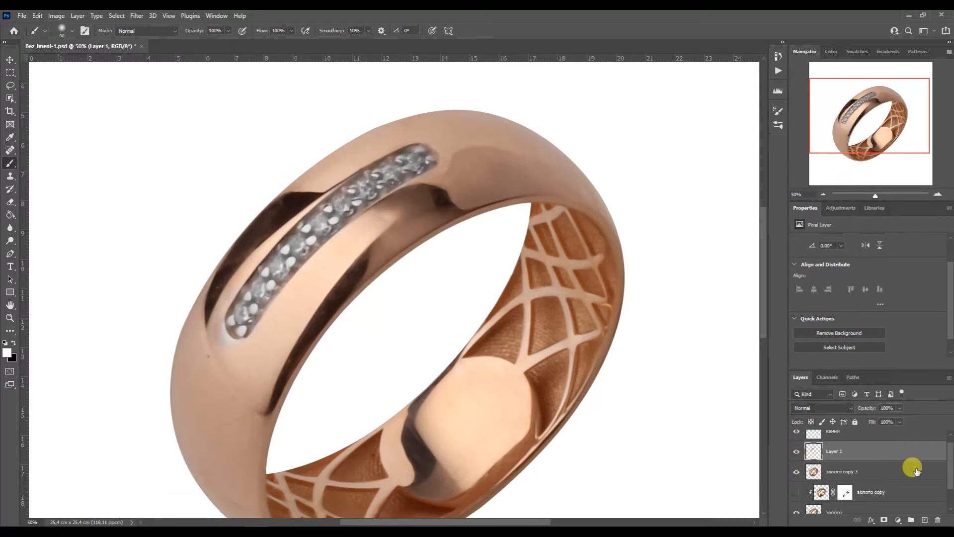
- Add Levels and Color Balance corrections above the золото copy 3 layer with a gold colour-correction action
{"action": "left_click", "coordinate": [913, 469]}
{"action": "mouse_move", "coordinate": [812, 102]}
{"action": "left_mouse_down"}
{"action": "mouse_move", "coordinate": [866, 104]}
{"action": "mouse_move", "coordinate": [867, 123]}
{"action": "left_mouse_up"}
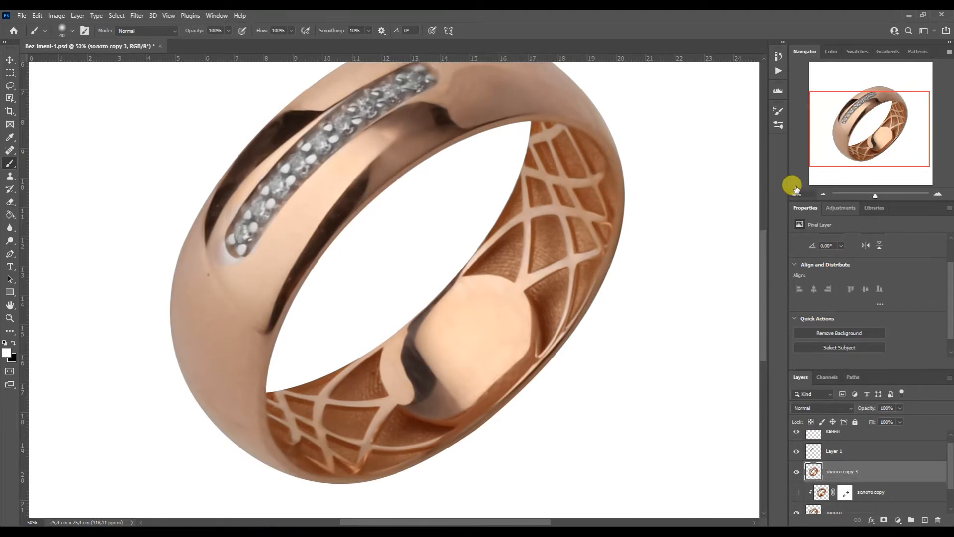
{"action": "mouse_move", "coordinate": [819, 140]}
{"action": "left_mouse_down"}
{"action": "mouse_move", "coordinate": [883, 117]}
{"action": "mouse_move", "coordinate": [886, 129]}
{"action": "left_mouse_up"}
{"action": "key", "text": "p"}
{"action": "left_click", "coordinate": [779, 70]}
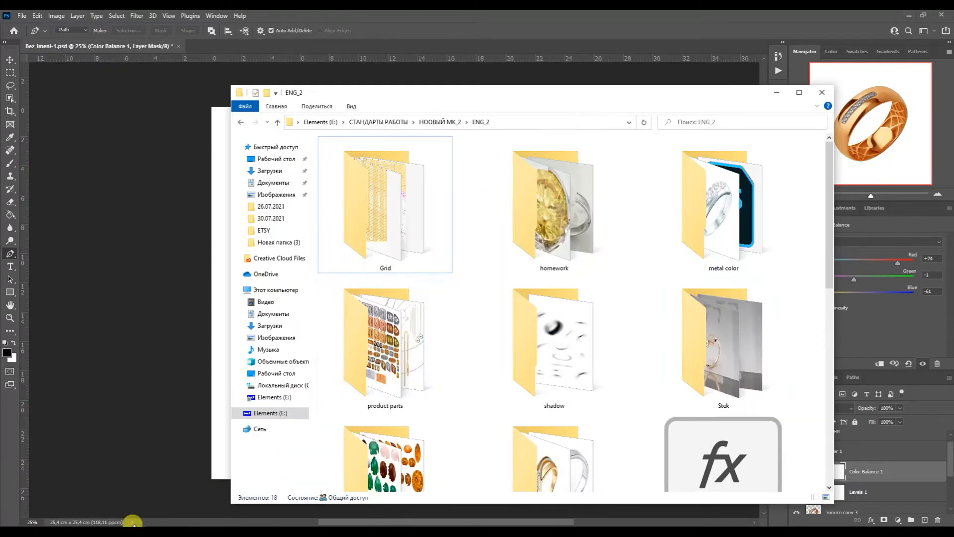
- Open the ring shanks-4 file from the product parts folder in File Explorer
{"action": "scroll", "coordinate": [497, 298], "scroll_direction": "down", "scroll_amount": 2}
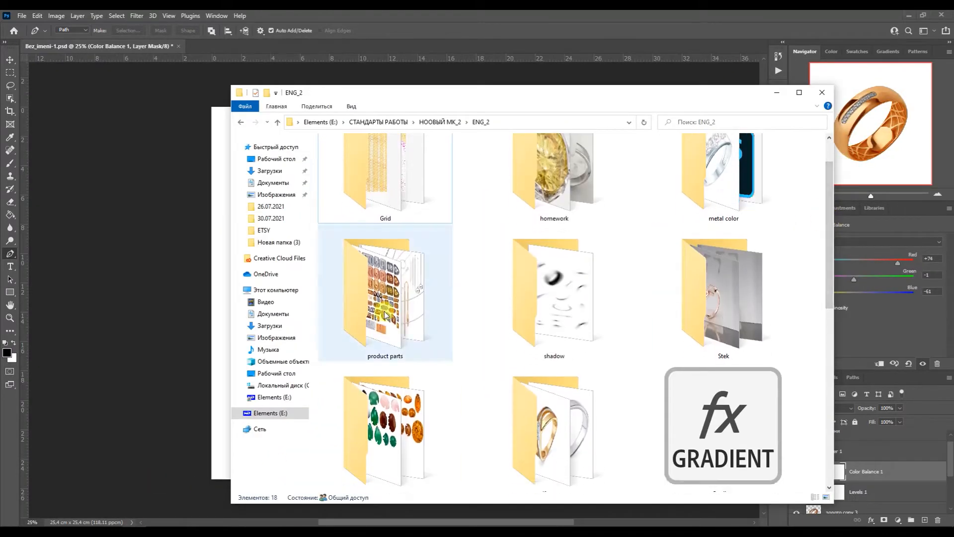
{"action": "double_click", "coordinate": [389, 298]}
{"action": "scroll", "coordinate": [598, 256], "scroll_direction": "down", "scroll_amount": 5}
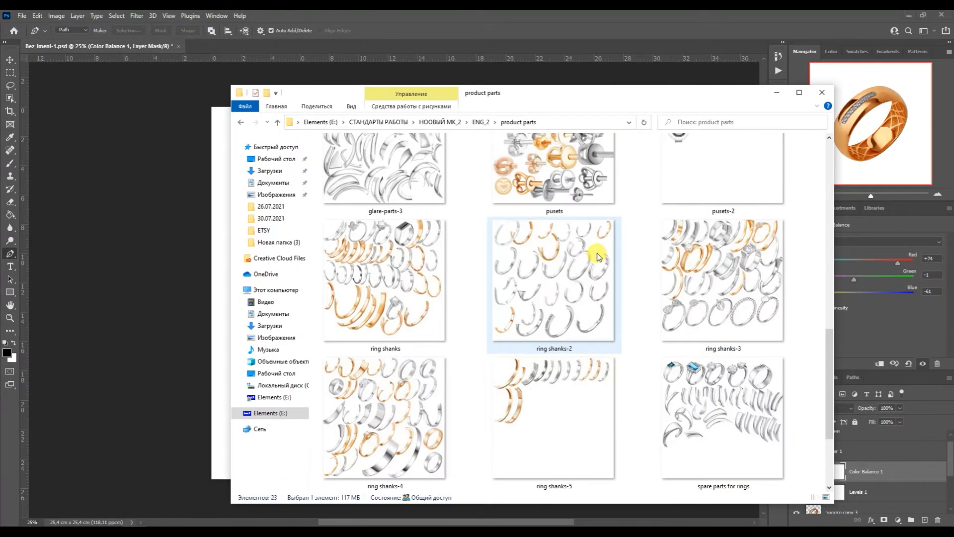
{"action": "left_click", "coordinate": [415, 422]}
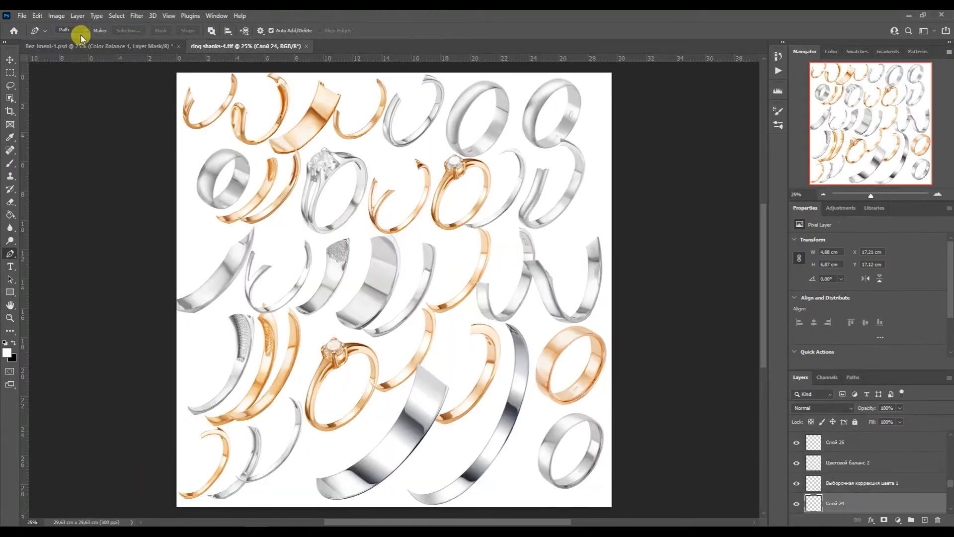
- Copy the plain rose gold ring from ring shanks-4 into the Bez_imeni-1 document and place it beside the large ring
{"action": "left_click", "coordinate": [10, 60]}
{"action": "left_click_drag", "start_coordinate": [549, 356], "coordinate": [534, 293]}
{"action": "left_click_drag", "start_coordinate": [534, 294], "coordinate": [520, 174]}
- Clip the Levels 1 and Color Balance 1 adjustments to the золото copy 3 layer and lighten the gold with Levels
{"action": "left_click", "coordinate": [814, 480]}
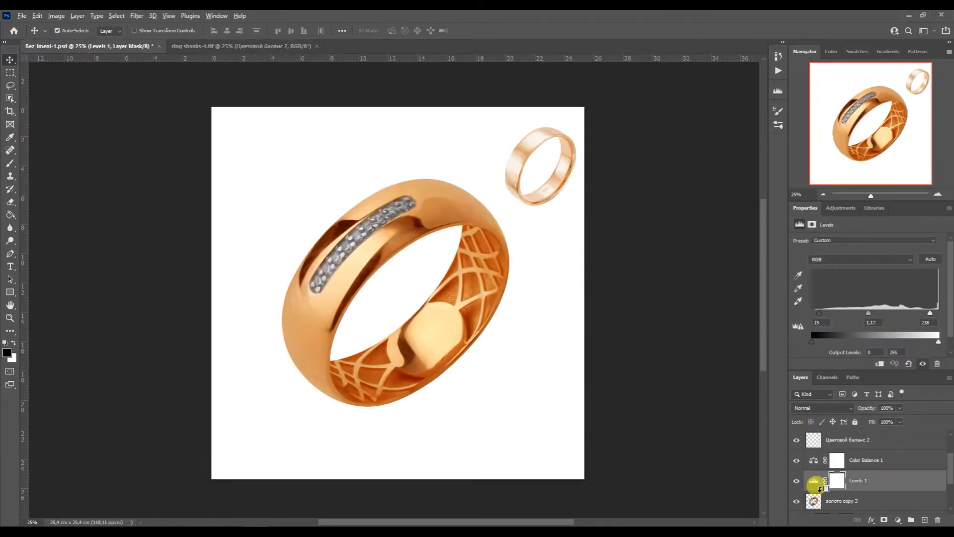
{"action": "left_click", "coordinate": [879, 364]}
{"action": "left_click_drag", "start_coordinate": [870, 313], "coordinate": [855, 314]}
{"action": "left_click_drag", "start_coordinate": [930, 314], "coordinate": [924, 313]}
{"action": "left_click_drag", "start_coordinate": [819, 314], "coordinate": [811, 313]}
{"action": "left_click", "coordinate": [817, 460]}
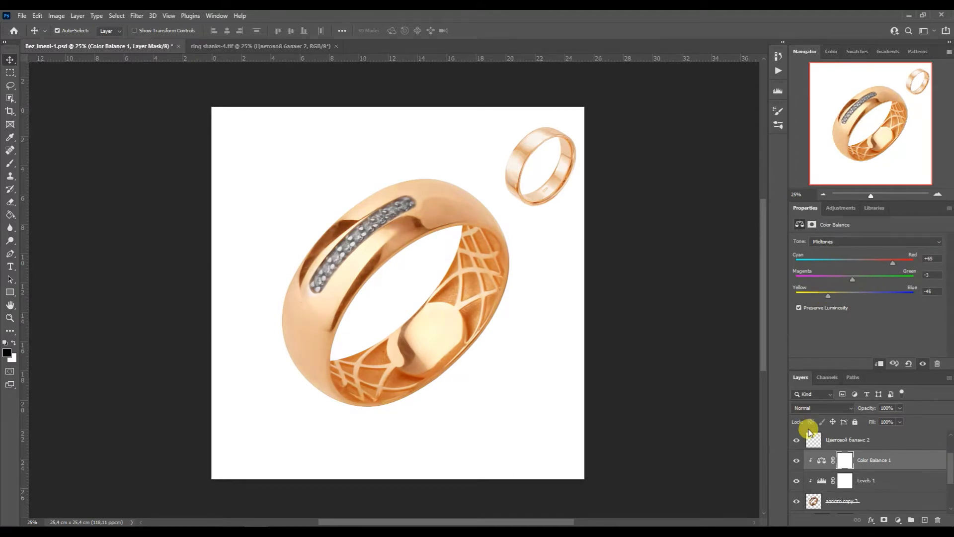
- Duplicate the золото copy 3 layer with its two adjustments, merge the duplicates into one layer, and hide the originals
{"action": "left_click", "coordinate": [814, 496], "text": "shift"}
{"action": "key", "text": "ctrl+j"}
{"action": "key", "text": "ctrl+e"}
{"action": "scroll", "coordinate": [819, 487], "scroll_direction": "down", "scroll_amount": 3}
{"action": "left_click", "coordinate": [796, 484]}
{"action": "scroll", "coordinate": [795, 472], "scroll_direction": "up", "scroll_amount": 1}
{"action": "left_click", "coordinate": [796, 463]}
{"action": "scroll", "coordinate": [796, 463], "scroll_direction": "up", "scroll_amount": 3}
- Start a Pen path at the large ring's lower outer edge and trace it up along the left side
{"action": "left_click", "coordinate": [937, 194]}
{"action": "left_click", "coordinate": [937, 194]}
{"action": "key", "text": "p"}
{"action": "left_click_drag", "start_coordinate": [860, 129], "coordinate": [860, 137]}
{"action": "left_click", "coordinate": [196, 198]}
{"action": "left_click_drag", "start_coordinate": [281, 450], "coordinate": [103, 358]}
{"action": "left_click", "coordinate": [937, 194]}
{"action": "left_click", "coordinate": [938, 194]}
{"action": "left_click_drag", "start_coordinate": [849, 140], "coordinate": [823, 151]}
{"action": "left_click_drag", "start_coordinate": [118, 282], "coordinate": [116, 283]}
{"action": "left_click", "coordinate": [288, 292]}
{"action": "left_click_drag", "start_coordinate": [380, 415], "coordinate": [387, 430]}
{"action": "left_click_drag", "start_coordinate": [475, 464], "coordinate": [505, 478]}
{"action": "left_click_drag", "start_coordinate": [390, 433], "coordinate": [395, 441]}
{"action": "left_click_drag", "start_coordinate": [827, 148], "coordinate": [823, 130]}
{"action": "left_click", "coordinate": [304, 373], "text": "ctrl"}
{"action": "left_click_drag", "start_coordinate": [255, 340], "coordinate": [253, 324]}
{"action": "left_click", "coordinate": [308, 308]}
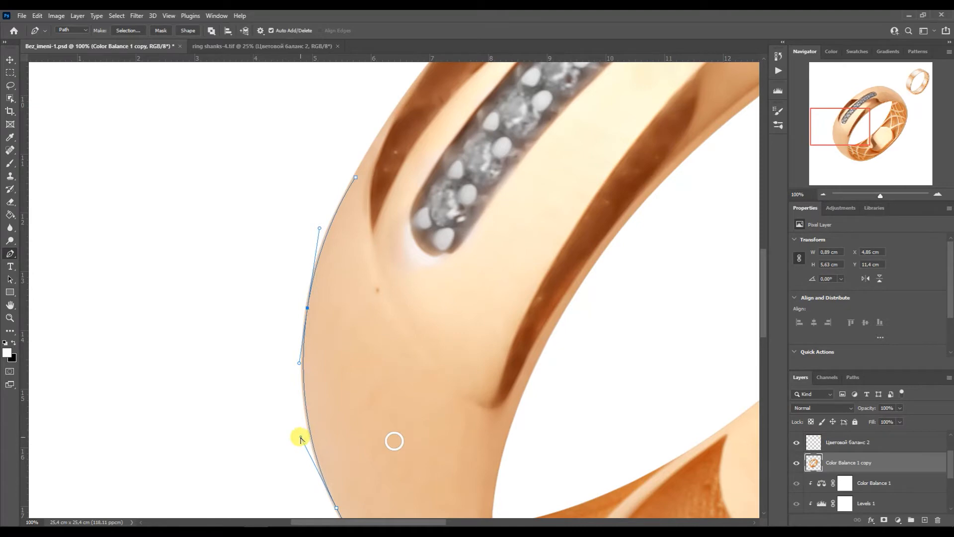
- Continue the Pen path along the ring's upper outer edge to the right end of the outer band surface
{"action": "left_click_drag", "start_coordinate": [369, 153], "coordinate": [417, 81]}
{"action": "left_click_drag", "start_coordinate": [836, 111], "coordinate": [847, 91]}
{"action": "key", "text": "ctrl+z"}
{"action": "left_click", "coordinate": [583, 79]}
{"action": "left_click_drag", "start_coordinate": [297, 321], "coordinate": [380, 171]}
{"action": "left_click", "coordinate": [367, 241]}
{"action": "left_click_drag", "start_coordinate": [841, 103], "coordinate": [851, 95]}
{"action": "left_click_drag", "start_coordinate": [460, 179], "coordinate": [540, 151]}
{"action": "left_click_drag", "start_coordinate": [869, 99], "coordinate": [885, 94]}
{"action": "left_click_drag", "start_coordinate": [745, 432], "coordinate": [745, 438]}
{"action": "left_click_drag", "start_coordinate": [609, 83], "coordinate": [618, 81]}
{"action": "left_click", "coordinate": [596, 245]}
{"action": "left_click", "coordinate": [597, 245], "text": "alt"}
{"action": "key", "text": "ctrl+z"}
{"action": "key", "text": "ctrl+z"}
{"action": "left_click", "coordinate": [600, 249]}
{"action": "left_click_drag", "start_coordinate": [414, 168], "coordinate": [416, 166]}
{"action": "left_click_drag", "start_coordinate": [863, 98], "coordinate": [875, 117]}
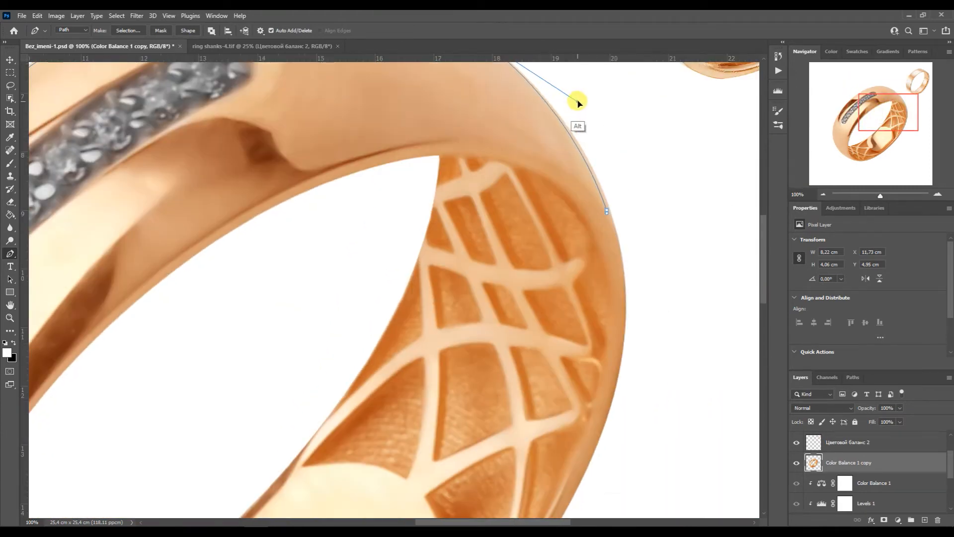
{"action": "left_click_drag", "start_coordinate": [614, 207], "coordinate": [603, 192]}
{"action": "left_click_drag", "start_coordinate": [577, 101], "coordinate": [573, 101]}
- Trace the inner rim of the outer band surface back to the lower start point and close the path
{"action": "left_click_drag", "start_coordinate": [610, 215], "coordinate": [449, 87]}
{"action": "left_click", "coordinate": [147, 277]}
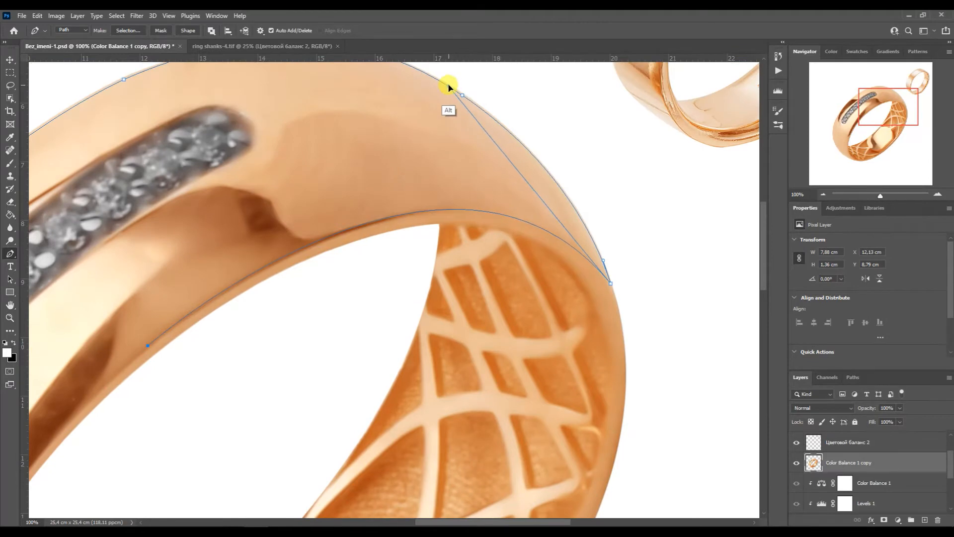
{"action": "left_click_drag", "start_coordinate": [872, 106], "coordinate": [850, 127]}
{"action": "left_click", "coordinate": [371, 485]}
{"action": "left_click_drag", "start_coordinate": [701, 75], "coordinate": [404, 328]}
{"action": "left_click_drag", "start_coordinate": [848, 122], "coordinate": [847, 138]}
{"action": "mouse_move", "coordinate": [466, 366]}
{"action": "left_mouse_down"}
{"action": "mouse_move", "coordinate": [471, 377]}
{"action": "mouse_move", "coordinate": [468, 355]}
{"action": "left_mouse_up"}
{"action": "left_click_drag", "start_coordinate": [422, 140], "coordinate": [430, 130]}
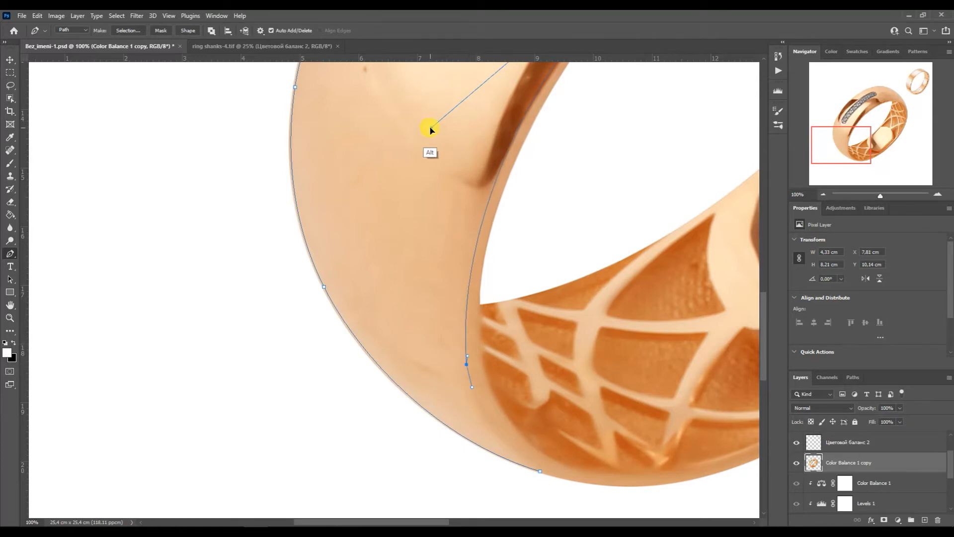
{"action": "left_click", "coordinate": [539, 471]}
{"action": "left_click_drag", "start_coordinate": [472, 386], "coordinate": [483, 445]}
- Trace a second Pen path around the lower end and along the upper edge of the stone inlay
{"action": "left_click", "coordinate": [824, 195]}
{"action": "left_click", "coordinate": [823, 194]}
{"action": "left_click", "coordinate": [823, 195]}
{"action": "double_click", "coordinate": [937, 194]}
{"action": "left_click_drag", "start_coordinate": [849, 127], "coordinate": [861, 114]}
{"action": "left_click", "coordinate": [938, 195]}
{"action": "left_click_drag", "start_coordinate": [262, 409], "coordinate": [245, 403]}
{"action": "left_click_drag", "start_coordinate": [236, 372], "coordinate": [236, 370]}
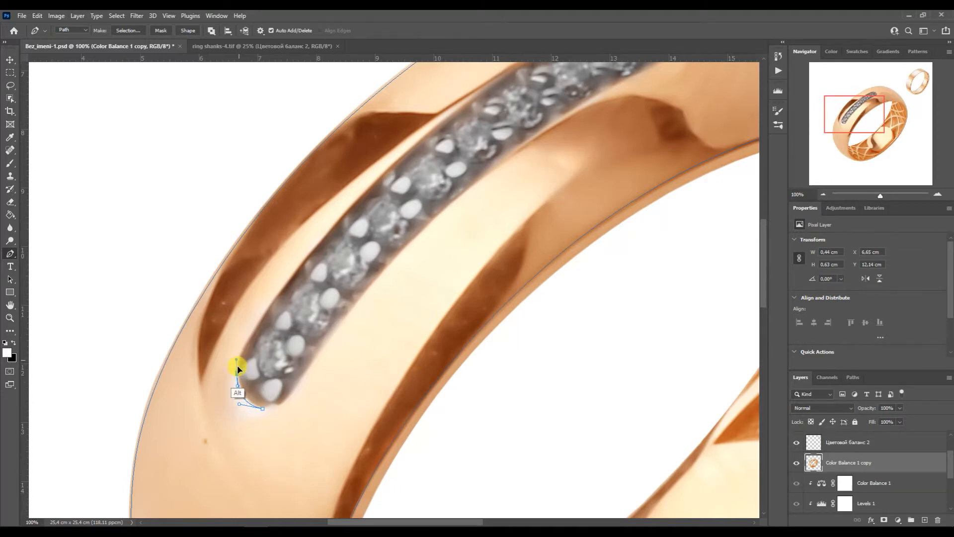
{"action": "left_click_drag", "start_coordinate": [236, 365], "coordinate": [233, 341]}
{"action": "left_click_drag", "start_coordinate": [306, 254], "coordinate": [295, 273]}
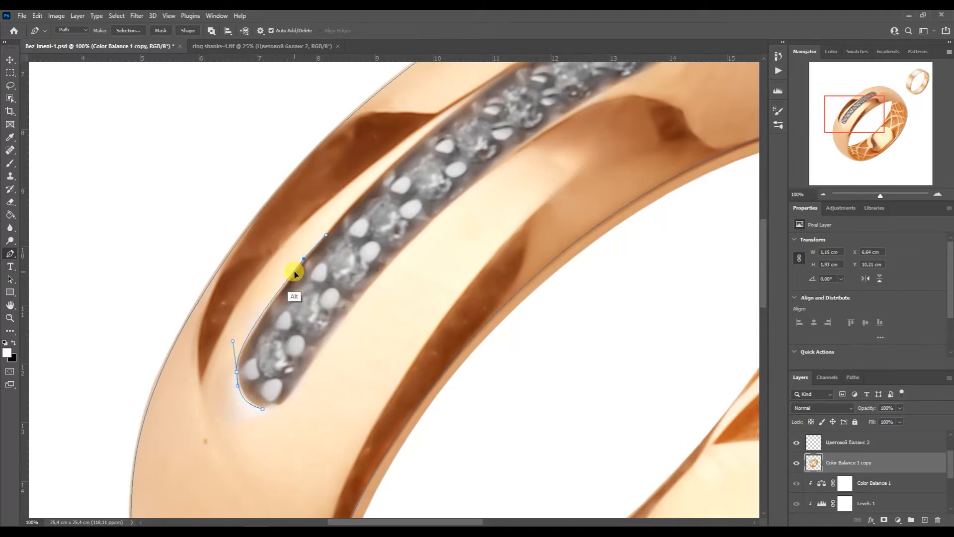
{"action": "left_click", "coordinate": [507, 68]}
{"action": "left_click_drag", "start_coordinate": [326, 234], "coordinate": [390, 152]}
{"action": "left_click_drag", "start_coordinate": [509, 67], "coordinate": [424, 144]}
{"action": "left_click", "coordinate": [481, 129]}
{"action": "left_click_drag", "start_coordinate": [484, 128], "coordinate": [516, 118]}
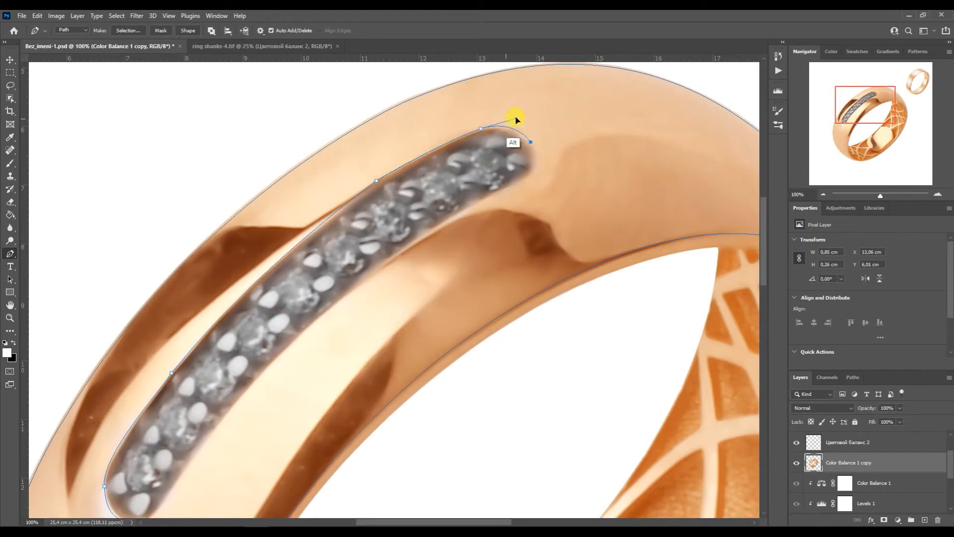
- Close the path along the inlay's lower edge, load it as a selection, and copy the band surface without stones to a new layer
{"action": "key", "text": "ctrl+z"}
{"action": "left_click_drag", "start_coordinate": [542, 170], "coordinate": [310, 271]}
{"action": "left_click", "coordinate": [524, 182]}
{"action": "left_click", "coordinate": [162, 505]}
{"action": "left_click_drag", "start_coordinate": [294, 343], "coordinate": [355, 277]}
{"action": "key", "text": "ctrl+z"}
{"action": "left_click", "coordinate": [294, 343]}
{"action": "left_click_drag", "start_coordinate": [432, 219], "coordinate": [436, 223]}
{"action": "scroll", "coordinate": [413, 275], "scroll_direction": "down", "scroll_amount": 2}
{"action": "left_click", "coordinate": [162, 418]}
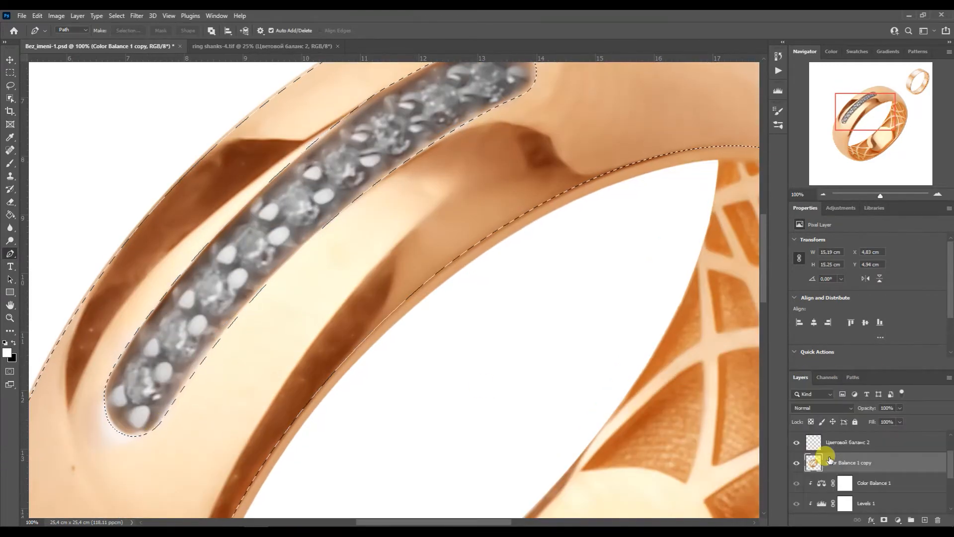
{"action": "left_click", "coordinate": [823, 194]}
- Lasso the small reference ring, copy it to a new layer, and move the copy over the large ring
{"action": "key", "text": "l"}
{"action": "mouse_move", "coordinate": [568, 123]}
{"action": "left_mouse_down"}
{"action": "mouse_move", "coordinate": [586, 185]}
{"action": "mouse_move", "coordinate": [579, 233]}
{"action": "left_mouse_up"}
{"action": "key", "text": "ctrl+j"}
{"action": "key", "text": "v"}
{"action": "left_click_drag", "start_coordinate": [583, 149], "coordinate": [368, 280]}
- Enlarge the copied ring to cover the large ring's band and clip it to the band surface layer, Layer 2
{"action": "key", "text": "ctrl+t"}
{"action": "left_click_drag", "start_coordinate": [440, 235], "coordinate": [449, 245]}
{"action": "left_click_drag", "start_coordinate": [441, 251], "coordinate": [526, 199]}
{"action": "left_click_drag", "start_coordinate": [462, 218], "coordinate": [472, 261]}
{"action": "left_click_drag", "start_coordinate": [530, 229], "coordinate": [575, 190]}
{"action": "mouse_move", "coordinate": [479, 213]}
{"action": "left_mouse_down"}
{"action": "mouse_move", "coordinate": [498, 235]}
{"action": "mouse_move", "coordinate": [492, 226]}
{"action": "left_mouse_up"}
{"action": "left_click_drag", "start_coordinate": [842, 126], "coordinate": [843, 132]}
{"action": "key", "text": "Return"}
{"action": "left_click_drag", "start_coordinate": [816, 443], "coordinate": [815, 472]}
{"action": "left_click", "coordinate": [815, 472], "text": "alt"}
- Warp the clipped Layer 3 so its reflections and edges follow the curve of the large ring's band
{"action": "key", "text": "ctrl+t"}
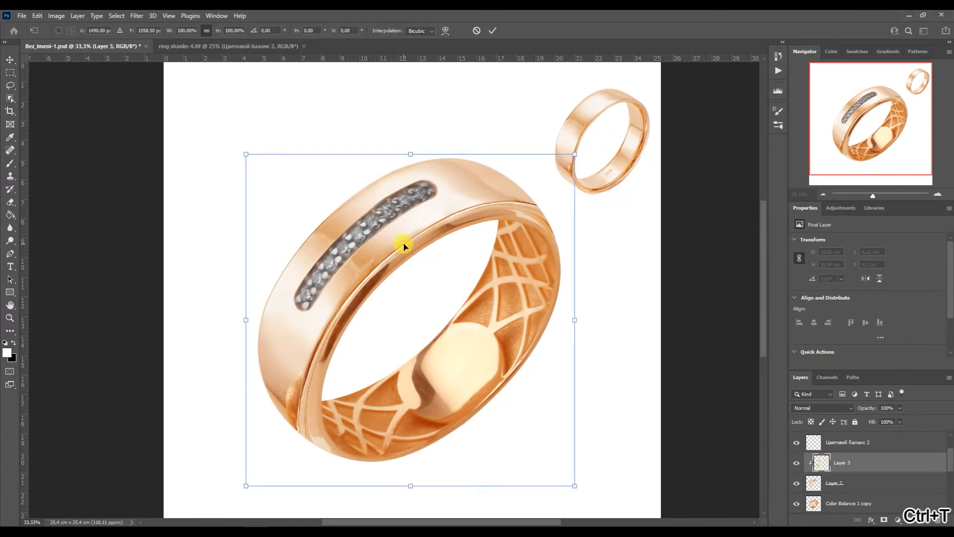
{"action": "right_click", "coordinate": [432, 218]}
{"action": "left_click", "coordinate": [452, 284]}
{"action": "left_click_drag", "start_coordinate": [410, 477], "coordinate": [405, 446]}
{"action": "left_click_drag", "start_coordinate": [291, 255], "coordinate": [286, 252]}
{"action": "left_click_drag", "start_coordinate": [554, 212], "coordinate": [539, 218]}
{"action": "left_click_drag", "start_coordinate": [456, 164], "coordinate": [468, 152]}
{"action": "left_click_drag", "start_coordinate": [563, 165], "coordinate": [581, 164]}
{"action": "left_click_drag", "start_coordinate": [567, 281], "coordinate": [554, 304]}
{"action": "left_click_drag", "start_coordinate": [312, 188], "coordinate": [373, 372]}
{"action": "mouse_move", "coordinate": [249, 380]}
{"action": "left_mouse_down"}
{"action": "mouse_move", "coordinate": [273, 379]}
{"action": "mouse_move", "coordinate": [256, 375]}
{"action": "left_mouse_up"}
{"action": "mouse_move", "coordinate": [274, 470]}
{"action": "left_mouse_down"}
{"action": "mouse_move", "coordinate": [294, 457]}
{"action": "mouse_move", "coordinate": [273, 470]}
{"action": "left_mouse_up"}
{"action": "left_click_drag", "start_coordinate": [429, 454], "coordinate": [430, 443]}
{"action": "mouse_move", "coordinate": [554, 309]}
{"action": "left_mouse_down"}
{"action": "mouse_move", "coordinate": [546, 331]}
{"action": "mouse_move", "coordinate": [553, 316]}
{"action": "left_mouse_up"}
{"action": "left_click_drag", "start_coordinate": [485, 151], "coordinate": [491, 150]}
{"action": "left_click_drag", "start_coordinate": [555, 314], "coordinate": [562, 315]}
{"action": "left_click_drag", "start_coordinate": [580, 165], "coordinate": [584, 167]}
{"action": "key", "text": "Return"}
- Run the Blur Metal MAX action twice on Layer 3
{"action": "left_click", "coordinate": [778, 70]}
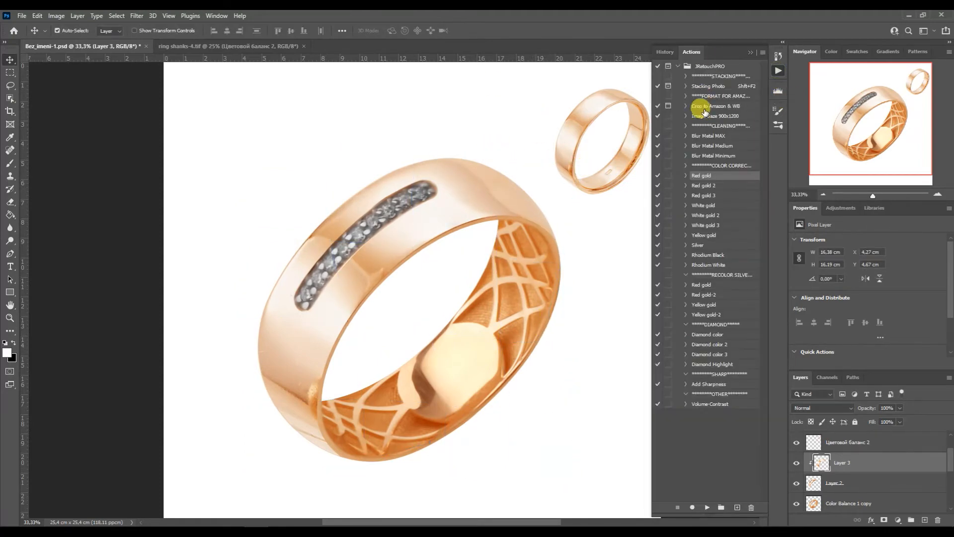
{"action": "left_click", "coordinate": [709, 135]}
{"action": "left_click", "coordinate": [707, 506]}
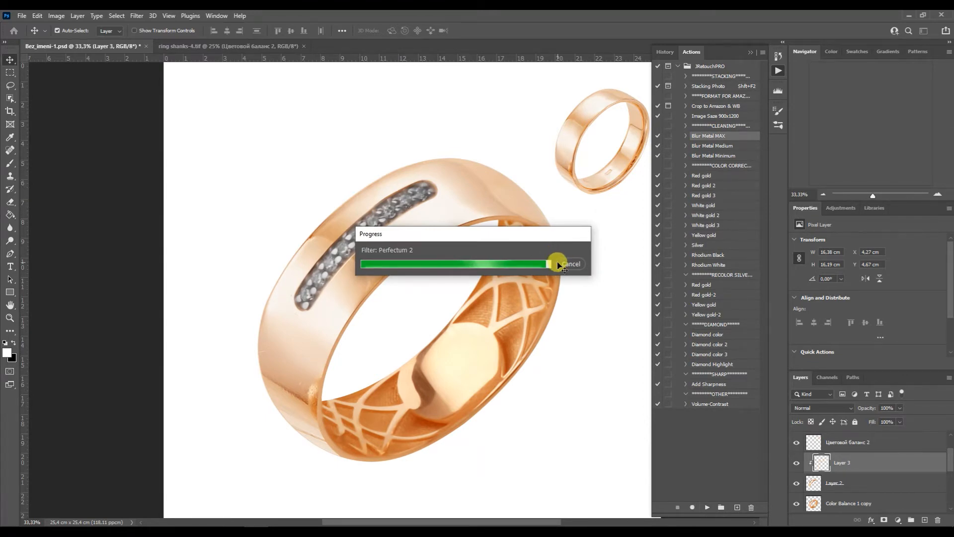
{"action": "left_click", "coordinate": [706, 507]}
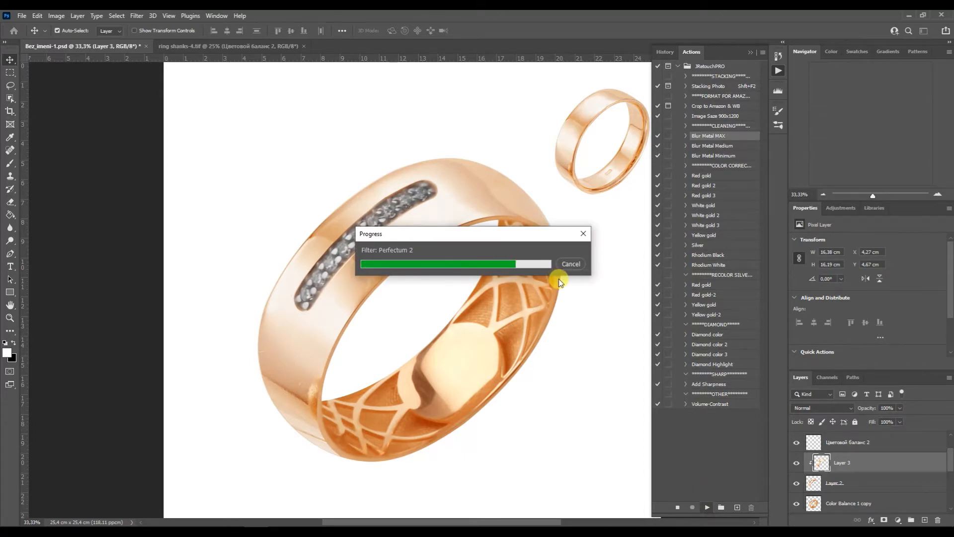
- Blend the reflections on the lower left part of the band with the Mixer Brush and undo the last stroke
{"action": "double_click", "coordinate": [937, 194]}
{"action": "right_click", "coordinate": [11, 164]}
{"action": "left_click", "coordinate": [39, 190]}
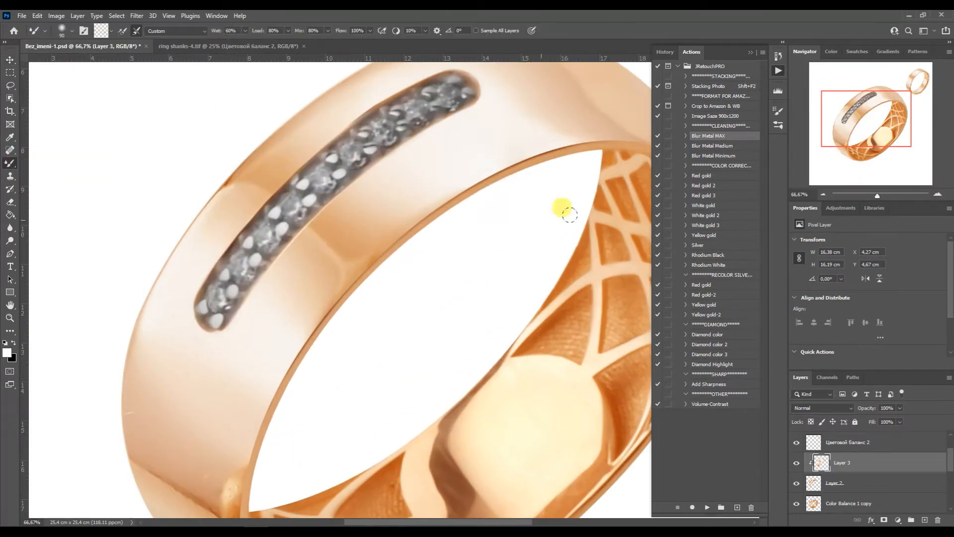
{"action": "scroll", "coordinate": [566, 168], "scroll_direction": "up", "scroll_amount": 3}
{"action": "left_click_drag", "start_coordinate": [863, 108], "coordinate": [852, 132]}
{"action": "key", "text": "["}
{"action": "mouse_move", "coordinate": [282, 396]}
{"action": "left_mouse_down"}
{"action": "mouse_move", "coordinate": [323, 394]}
{"action": "mouse_move", "coordinate": [297, 411]}
{"action": "mouse_move", "coordinate": [319, 371]}
{"action": "mouse_move", "coordinate": [314, 332]}
{"action": "left_mouse_up"}
{"action": "key", "text": "]"}
{"action": "key", "text": "]"}
{"action": "key", "text": "]"}
{"action": "key", "text": "ctrl+z"}
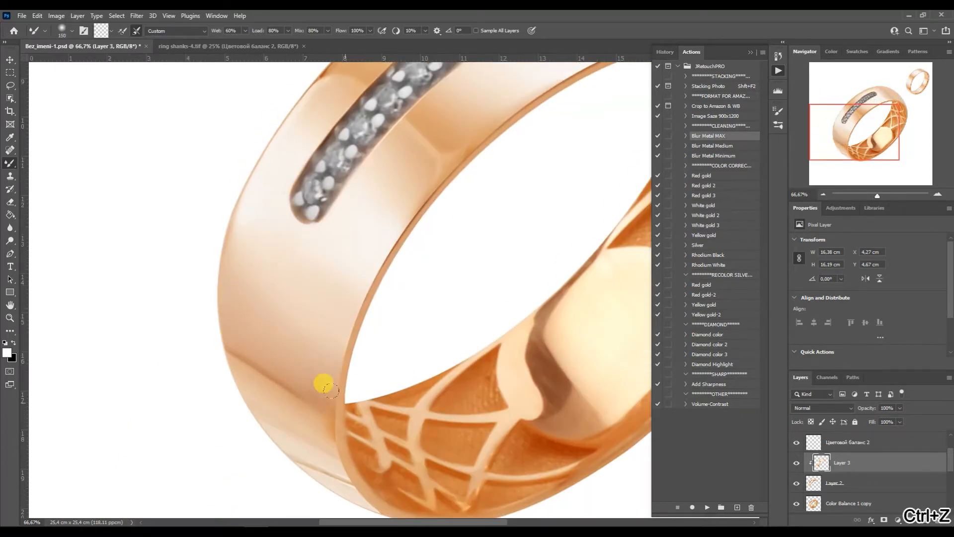
- Smooth the reflection transitions on the band's upper right and lower left parts with a smaller Mixer Brush
{"action": "left_click_drag", "start_coordinate": [871, 138], "coordinate": [887, 113]}
{"action": "key", "text": "["}
{"action": "left_click_drag", "start_coordinate": [533, 176], "coordinate": [555, 230]}
{"action": "left_click", "coordinate": [658, 215]}
{"action": "left_click", "coordinate": [446, 205]}
{"action": "left_click_drag", "start_coordinate": [863, 126], "coordinate": [843, 150]}
{"action": "left_click_drag", "start_coordinate": [285, 346], "coordinate": [344, 387]}
{"action": "left_click_drag", "start_coordinate": [855, 128], "coordinate": [880, 129]}
- Add a new layer above Layer 3 and start a Pen path along the band's inner rim from its right end
{"action": "left_click", "coordinate": [751, 52]}
{"action": "left_click", "coordinate": [925, 521]}
{"action": "key", "text": "p"}
{"action": "left_click_drag", "start_coordinate": [646, 163], "coordinate": [558, 80]}
{"action": "left_click", "coordinate": [381, 167]}
{"action": "left_click_drag", "start_coordinate": [560, 147], "coordinate": [661, 148]}
{"action": "key", "text": "ctrl+z"}
{"action": "left_click_drag", "start_coordinate": [382, 203], "coordinate": [301, 256]}
- Continue the Pen path along the rim's front edge down the left side of the opening and around the bottom
{"action": "left_click_drag", "start_coordinate": [862, 106], "coordinate": [840, 123]}
{"action": "left_click", "coordinate": [345, 447]}
{"action": "left_click_drag", "start_coordinate": [469, 120], "coordinate": [267, 297]}
{"action": "left_click", "coordinate": [337, 369]}
{"action": "left_click_drag", "start_coordinate": [390, 197], "coordinate": [392, 174]}
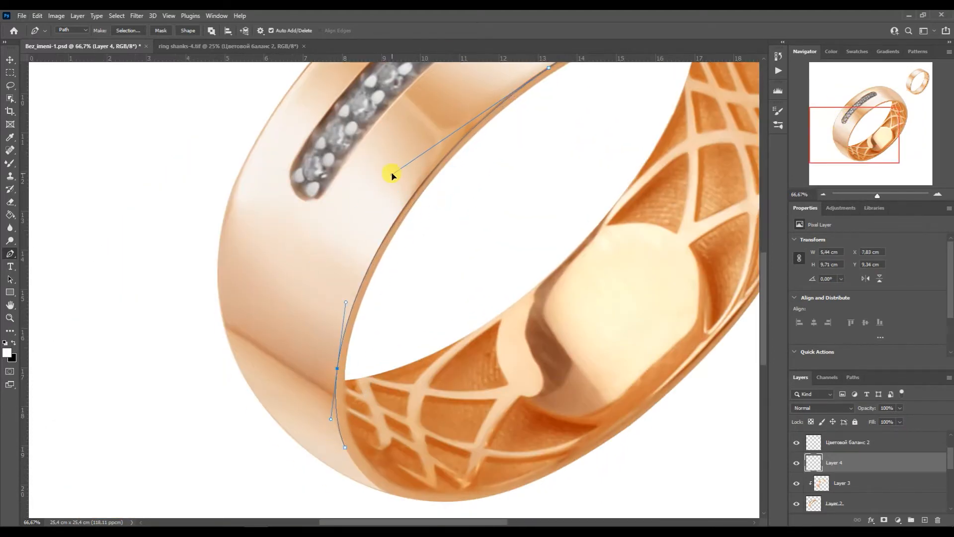
{"action": "scroll", "coordinate": [549, 133], "scroll_direction": "up", "scroll_amount": 3}
{"action": "left_click_drag", "start_coordinate": [862, 121], "coordinate": [862, 149]}
{"action": "left_click", "coordinate": [486, 335]}
{"action": "left_click_drag", "start_coordinate": [345, 287], "coordinate": [372, 362]}
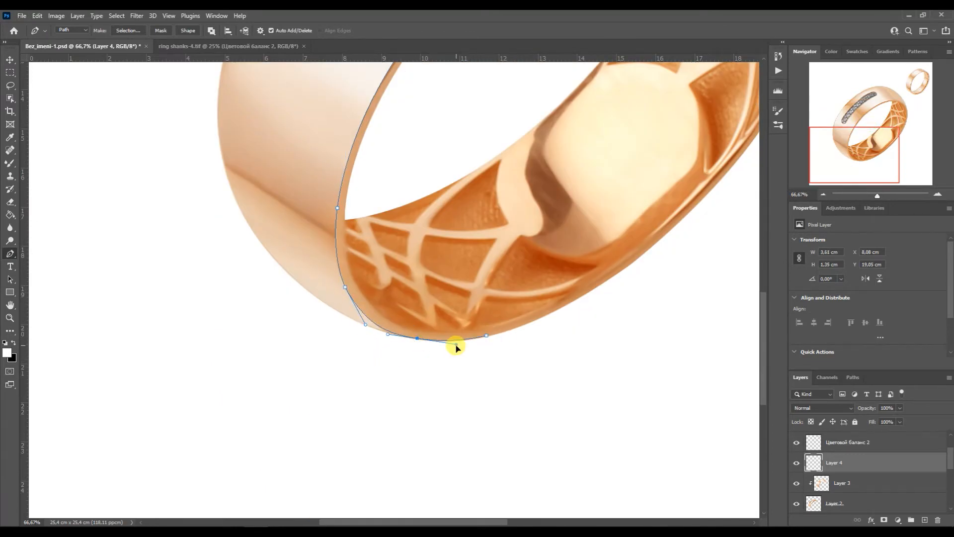
- Extend the rim's outer contour up along the ring's right side and close it at the upper right
{"action": "left_click_drag", "start_coordinate": [732, 168], "coordinate": [619, 305]}
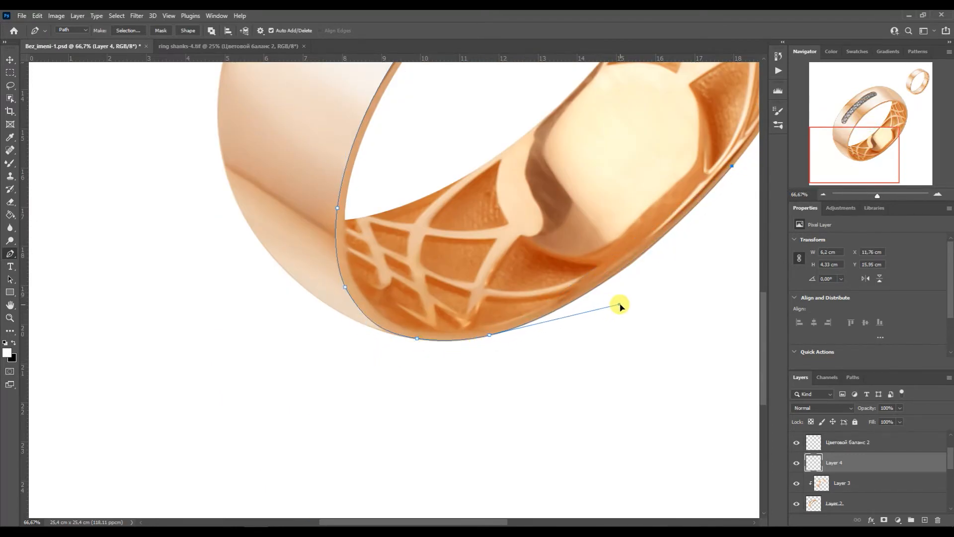
{"action": "left_click_drag", "start_coordinate": [630, 263], "coordinate": [691, 216]}
{"action": "left_click_drag", "start_coordinate": [857, 127], "coordinate": [871, 135]}
{"action": "left_click", "coordinate": [596, 323]}
{"action": "left_click", "coordinate": [645, 254]}
{"action": "left_click_drag", "start_coordinate": [646, 254], "coordinate": [691, 127]}
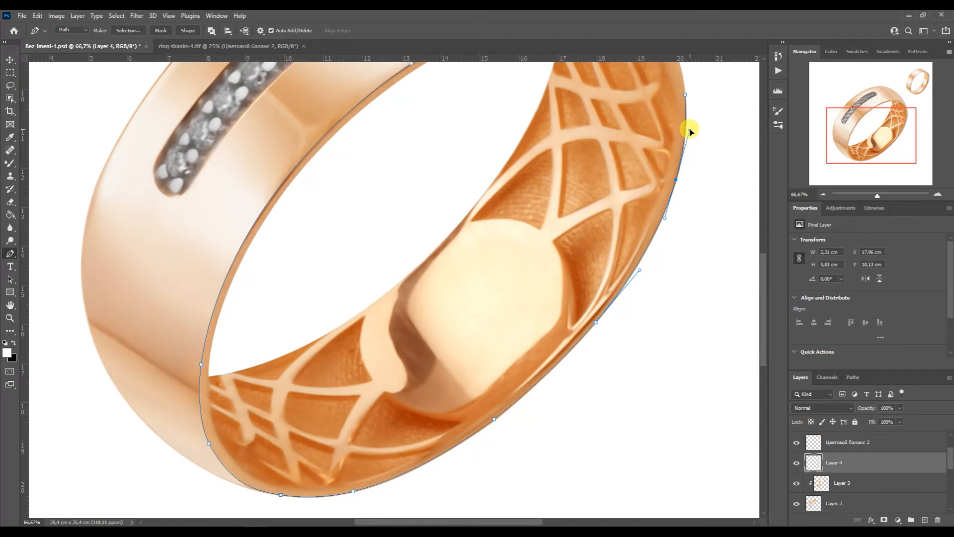
{"action": "scroll", "coordinate": [688, 144], "scroll_direction": "up", "scroll_amount": 3}
{"action": "left_click", "coordinate": [506, 88]}
- Trace the rim's inner contour from the upper right along the opening's top edge and down its left side
{"action": "left_click_drag", "start_coordinate": [659, 120], "coordinate": [609, 87]}
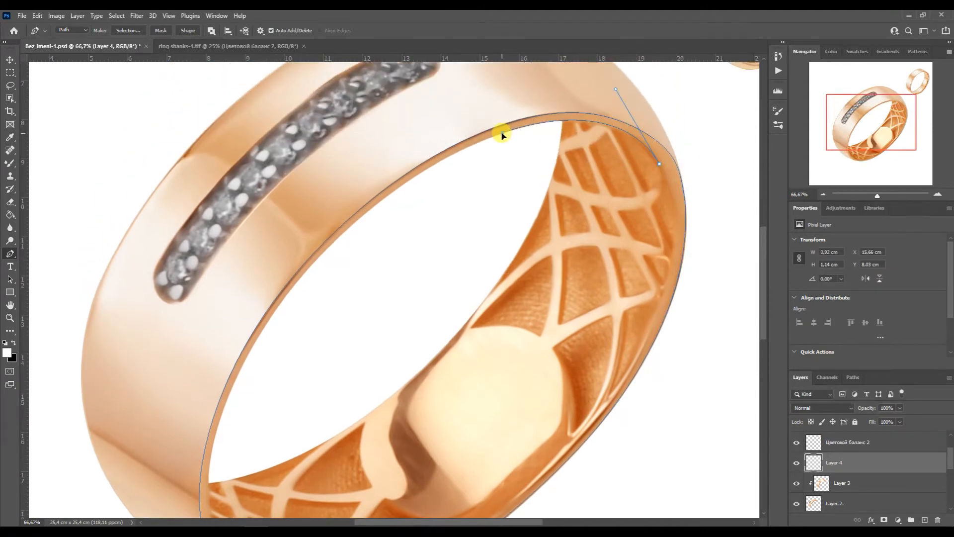
{"action": "left_click_drag", "start_coordinate": [239, 375], "coordinate": [299, 217]}
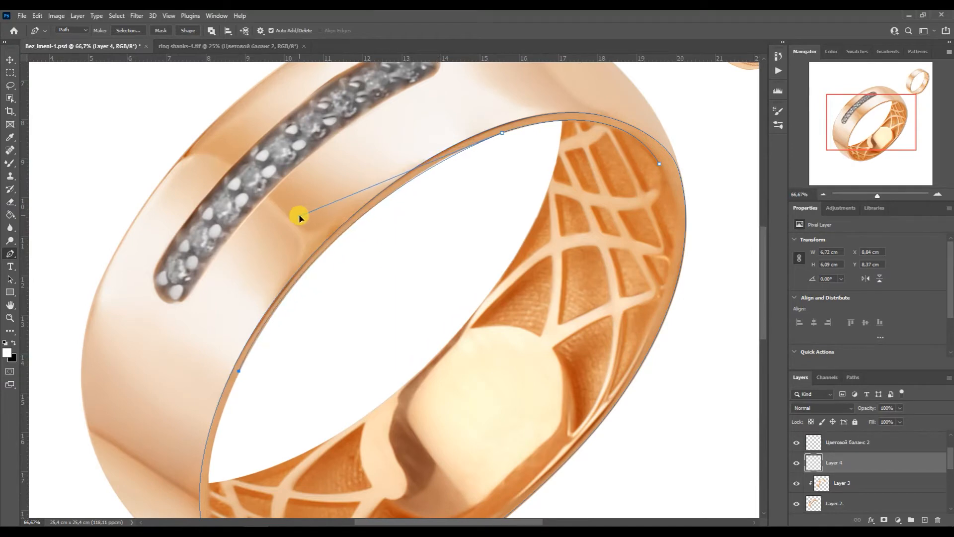
{"action": "left_click", "coordinate": [306, 269]}
{"action": "left_click", "coordinate": [461, 149]}
{"action": "left_click", "coordinate": [544, 122]}
{"action": "left_click", "coordinate": [502, 133]}
{"action": "left_click_drag", "start_coordinate": [521, 125], "coordinate": [509, 127]}
{"action": "left_click_drag", "start_coordinate": [871, 123], "coordinate": [857, 134]}
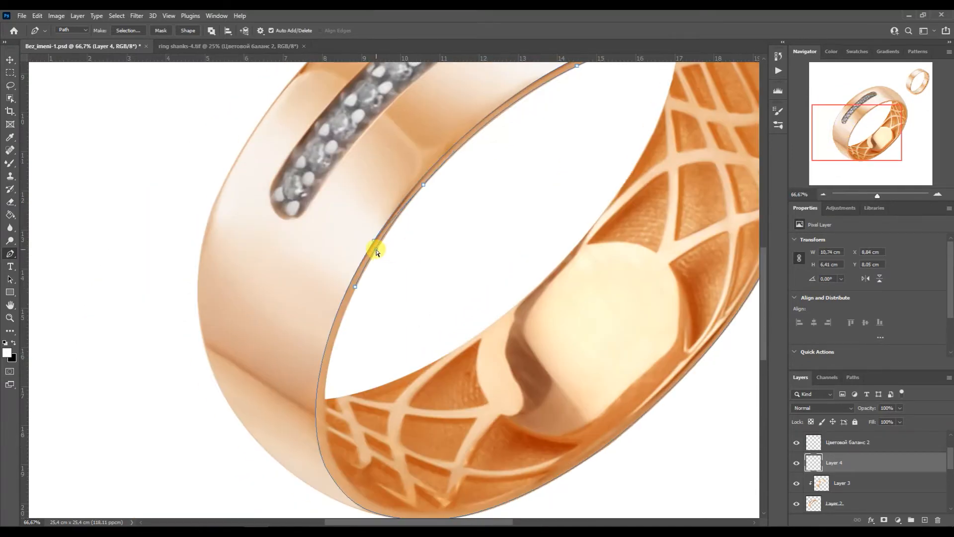
{"action": "left_click_drag", "start_coordinate": [354, 287], "coordinate": [325, 360]}
- Continue the inner contour around the lower left end and along the bottom edge of the patterned interior
{"action": "left_click_drag", "start_coordinate": [857, 132], "coordinate": [854, 145]}
{"action": "left_click", "coordinate": [398, 411]}
{"action": "left_click_drag", "start_coordinate": [341, 265], "coordinate": [284, 371]}
{"action": "left_click", "coordinate": [341, 340]}
{"action": "left_click", "coordinate": [660, 310]}
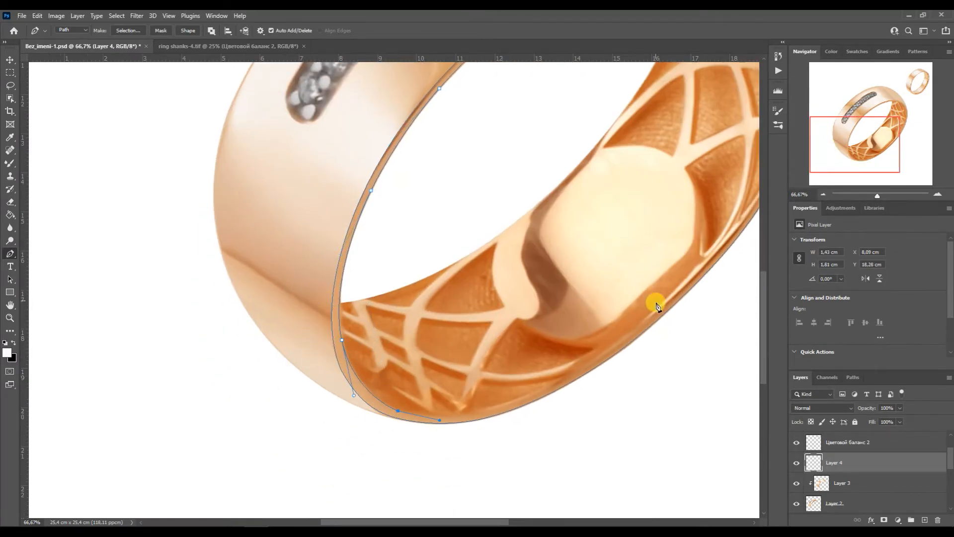
{"action": "left_click_drag", "start_coordinate": [437, 421], "coordinate": [515, 448]}
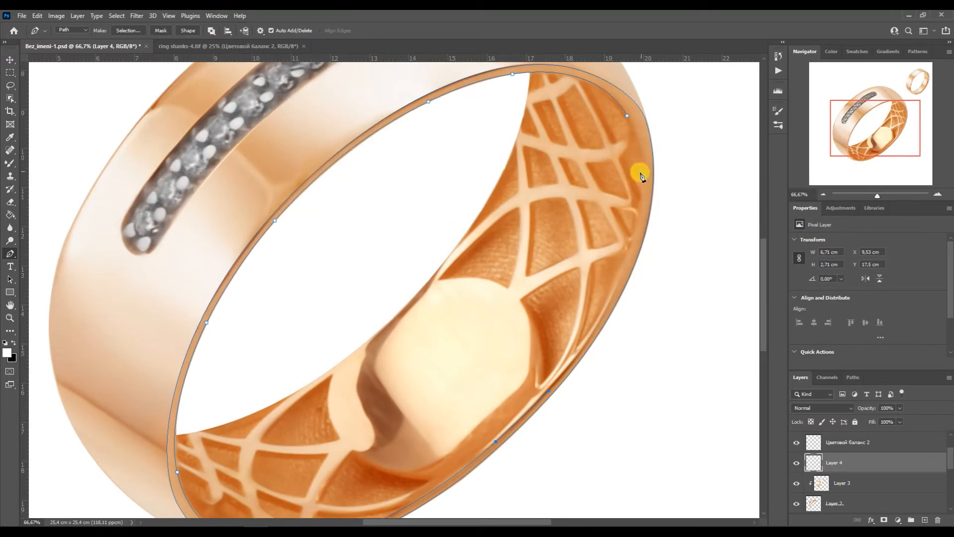
- Close the inner contour at the upper right and load the rim path as a selection
{"action": "left_click", "coordinate": [629, 116]}
{"action": "left_click_drag", "start_coordinate": [496, 441], "coordinate": [582, 363]}
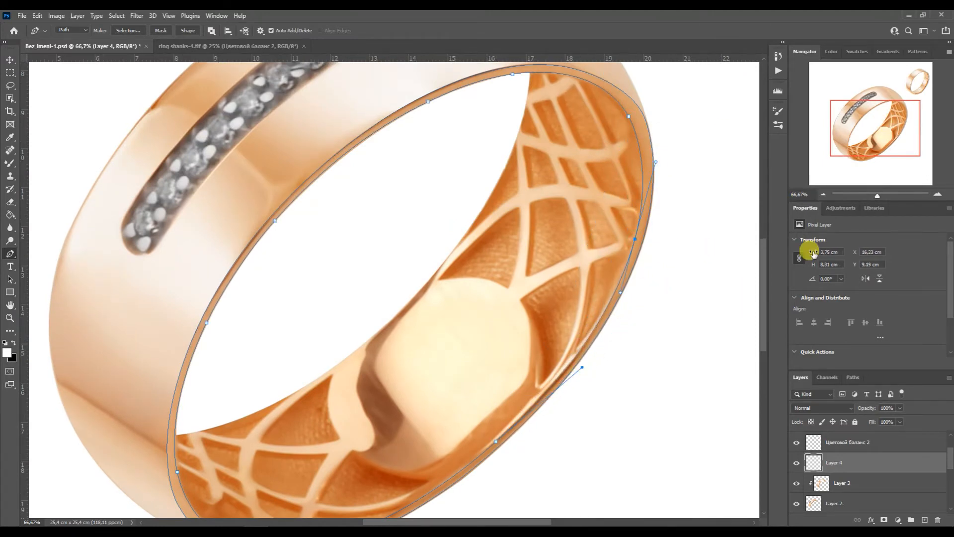
{"action": "left_click", "coordinate": [853, 377]}
{"action": "left_click", "coordinate": [799, 396], "text": "ctrl"}
{"action": "left_click", "coordinate": [824, 194]}
- Paint the selected rim with a light gold tone sampled from the band using a 500 px Brush, and deselect
{"action": "right_click", "coordinate": [10, 164]}
{"action": "left_click", "coordinate": [45, 162]}
{"action": "left_click", "coordinate": [305, 175], "text": "alt"}
{"action": "mouse_move", "coordinate": [550, 149]}
{"action": "left_mouse_down"}
{"action": "mouse_move", "coordinate": [531, 124]}
{"action": "mouse_move", "coordinate": [261, 461]}
{"action": "left_mouse_up"}
{"action": "left_click", "coordinate": [233, 262], "text": "alt"}
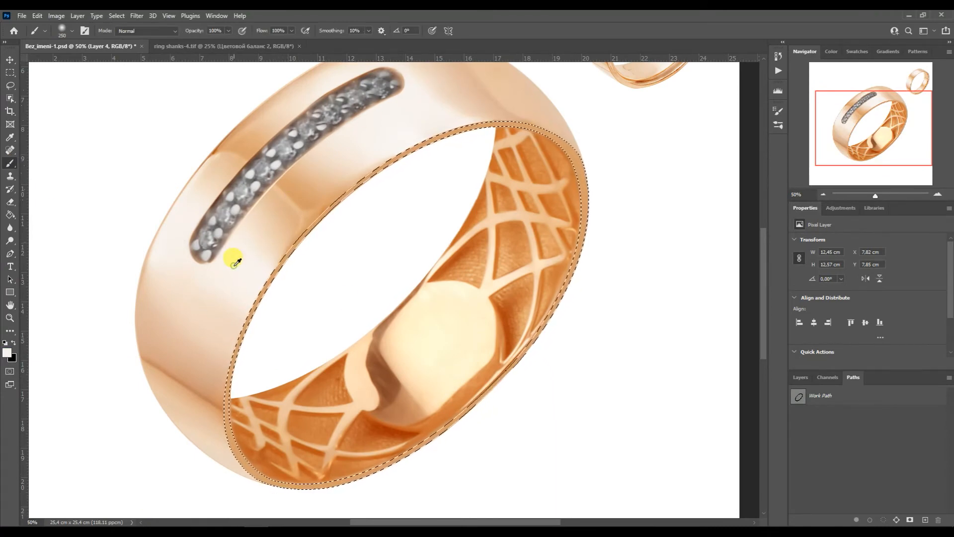
{"action": "right_click", "coordinate": [364, 303]}
{"action": "left_click_drag", "start_coordinate": [400, 371], "coordinate": [409, 371]}
{"action": "left_click", "coordinate": [257, 369]}
{"action": "left_click_drag", "start_coordinate": [260, 420], "coordinate": [268, 345]}
{"action": "mouse_move", "coordinate": [353, 210]}
{"action": "left_mouse_down"}
{"action": "mouse_move", "coordinate": [357, 233]}
{"action": "mouse_move", "coordinate": [441, 139]}
{"action": "mouse_move", "coordinate": [330, 360]}
{"action": "left_mouse_up"}
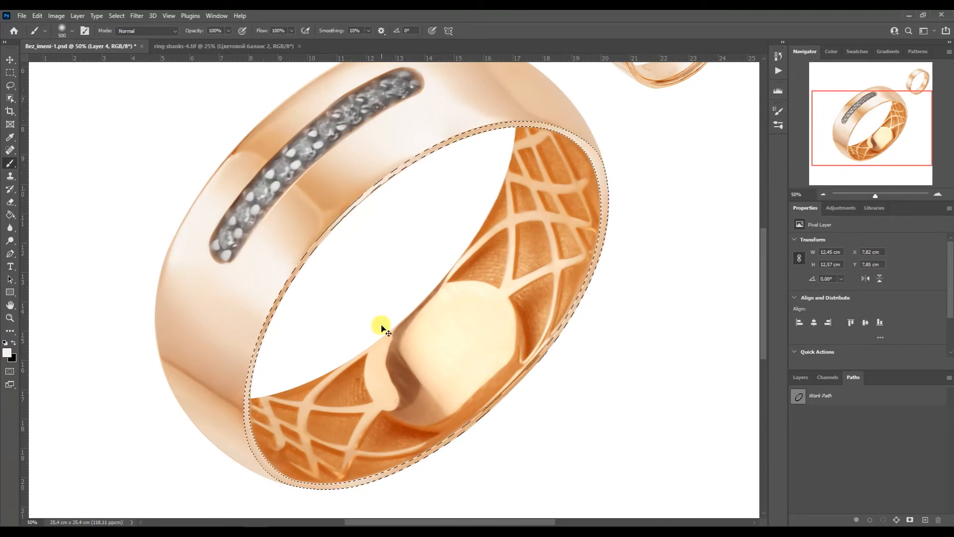
{"action": "key", "text": "ctrl+d"}
- Draw a thin crescent Pen path between the rim and the band, from the upper right to the lower left
{"action": "left_click_drag", "start_coordinate": [892, 129], "coordinate": [892, 126]}
{"action": "left_click", "coordinate": [801, 376]}
{"action": "left_click", "coordinate": [880, 464]}
{"action": "key", "text": "p"}
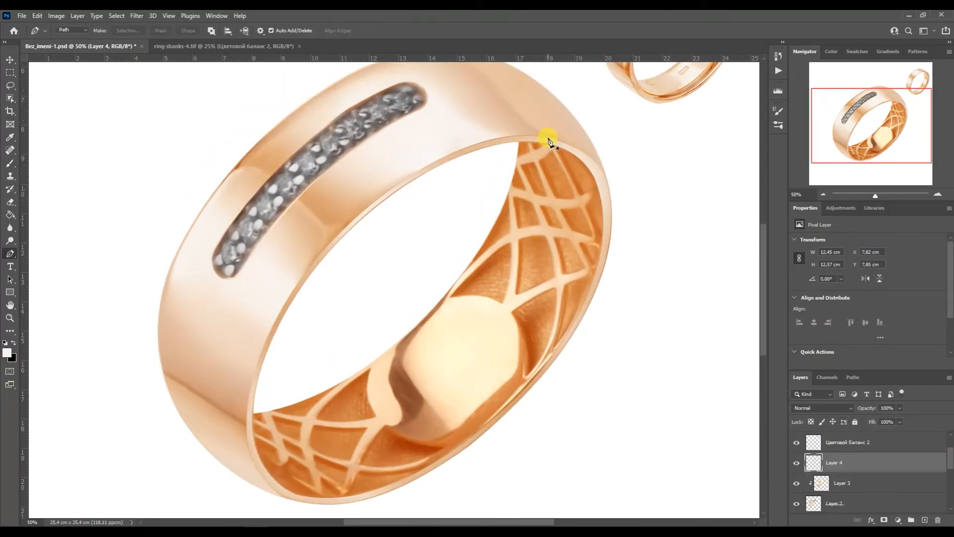
{"action": "left_click_drag", "start_coordinate": [543, 137], "coordinate": [253, 173]}
{"action": "left_click", "coordinate": [247, 433]}
{"action": "key", "text": "ctrl+z"}
{"action": "left_click", "coordinate": [247, 440]}
{"action": "left_click", "coordinate": [334, 236]}
{"action": "left_click_drag", "start_coordinate": [444, 150], "coordinate": [473, 122]}
{"action": "left_click_drag", "start_coordinate": [250, 325], "coordinate": [228, 351]}
{"action": "left_click_drag", "start_coordinate": [247, 439], "coordinate": [281, 154]}
- Adjust the curvature of the thin crescent's return edge to follow the rim and finish this path
{"action": "left_click", "coordinate": [544, 137]}
{"action": "key", "text": "ctrl+z"}
{"action": "left_click", "coordinate": [338, 237]}
{"action": "left_click_drag", "start_coordinate": [427, 145], "coordinate": [463, 115]}
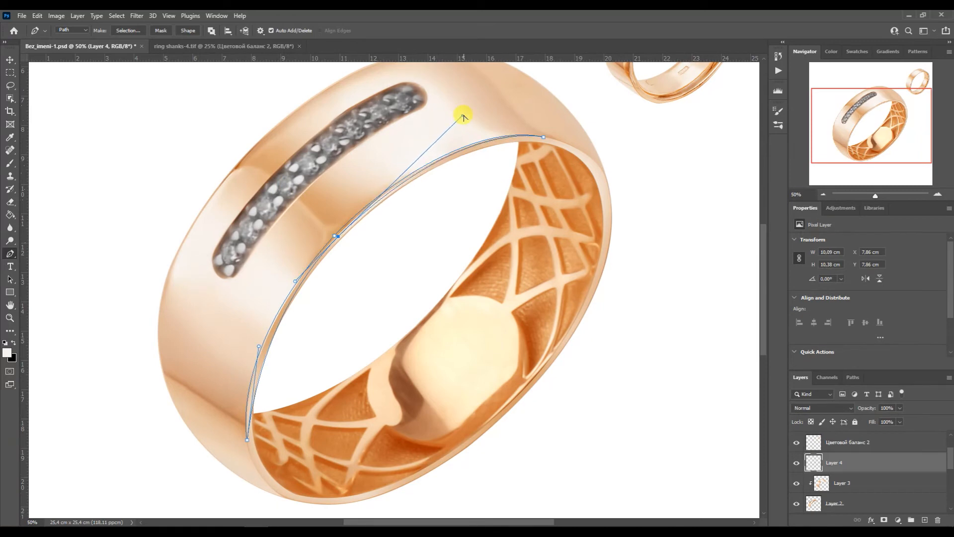
{"action": "left_click_drag", "start_coordinate": [258, 346], "coordinate": [242, 359]}
{"action": "left_click_drag", "start_coordinate": [334, 237], "coordinate": [226, 351]}
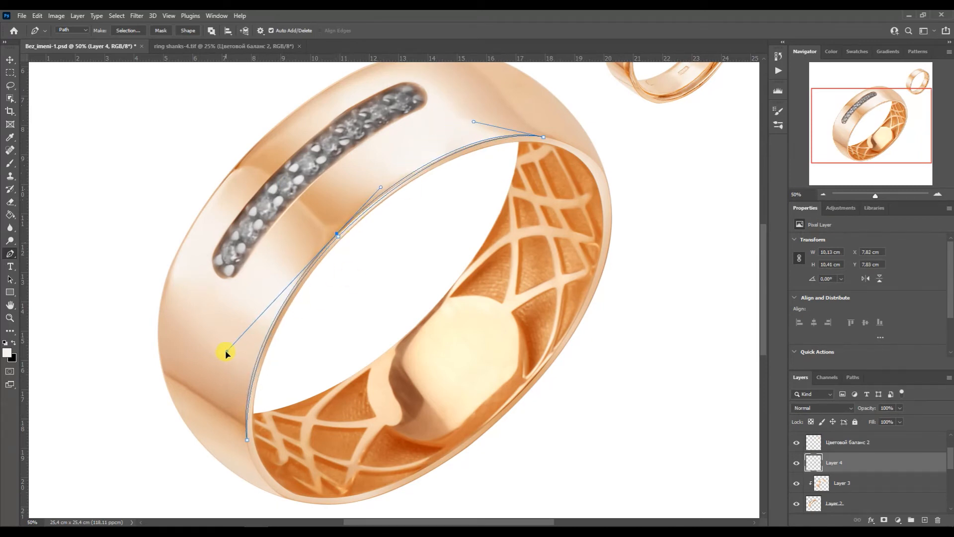
{"action": "key", "text": "Escape"}
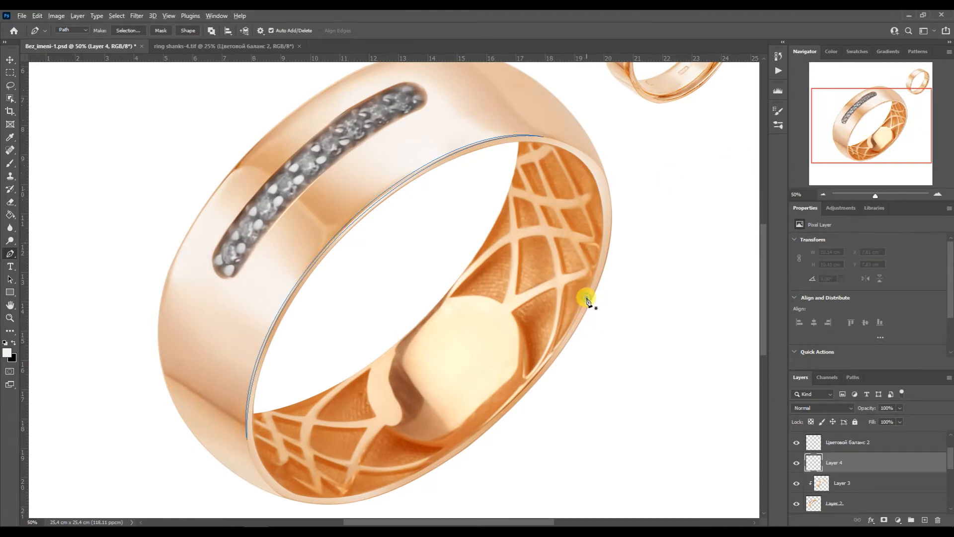
- Draw a second crescent path along the rim's lower right edge, load both as a selection and sample a dark copper tone
{"action": "left_click_drag", "start_coordinate": [558, 355], "coordinate": [511, 459]}
{"action": "key", "text": "ctrl+z"}
{"action": "key", "text": "ctrl+z"}
{"action": "left_click_drag", "start_coordinate": [457, 444], "coordinate": [521, 441]}
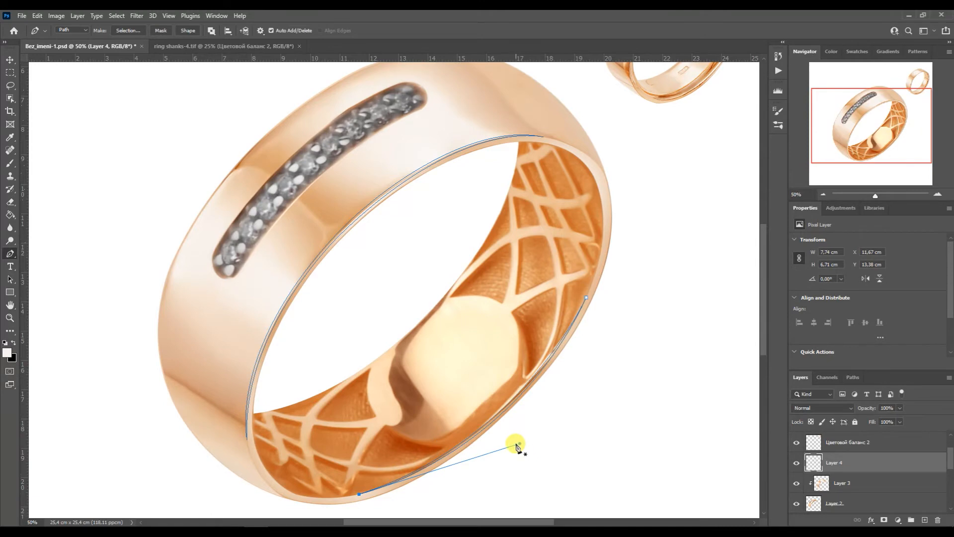
{"action": "left_click", "coordinate": [852, 378]}
{"action": "left_click", "coordinate": [833, 439]}
{"action": "left_click", "coordinate": [802, 397], "text": "ctrl"}
{"action": "left_click", "coordinate": [9, 163]}
{"action": "left_click", "coordinate": [392, 374], "text": "alt"}
{"action": "left_click_drag", "start_coordinate": [393, 370], "coordinate": [531, 134]}
{"action": "key", "text": "ctrl+d"}
{"action": "left_click", "coordinate": [805, 377]}
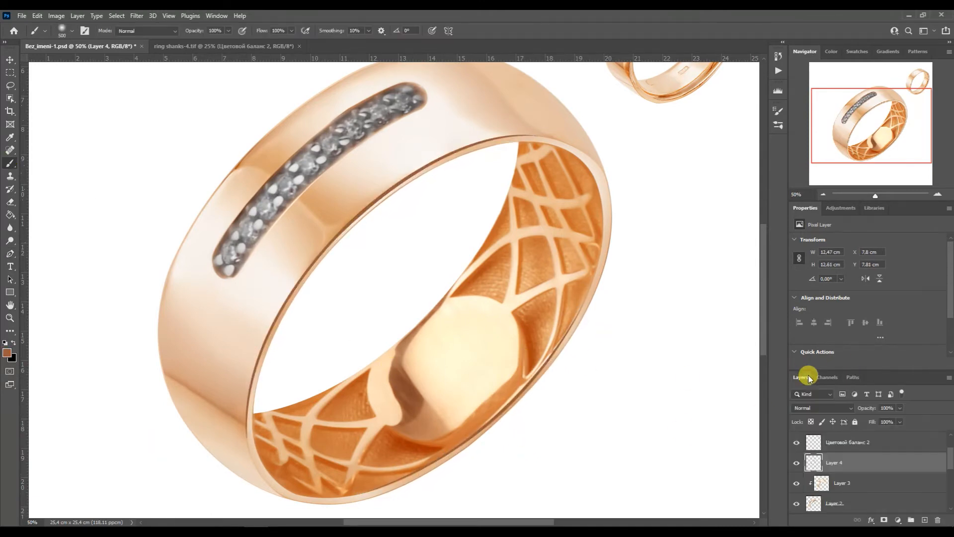
{"action": "left_click", "coordinate": [816, 465], "text": "ctrl"}
{"action": "key", "text": "ctrl+z"}
{"action": "key", "text": "ctrl+z"}
{"action": "key", "text": "ctrl+z"}
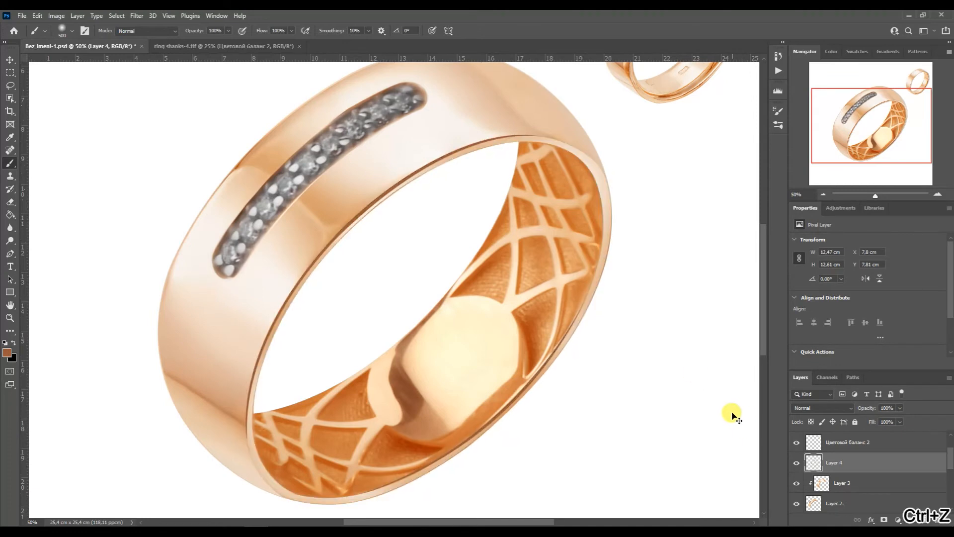
- Paint both selected crescents dark copper on a new layer above Layer 4, deselect, and soften them with a blur filter
{"action": "left_click", "coordinate": [924, 520]}
{"action": "left_click_drag", "start_coordinate": [494, 74], "coordinate": [200, 363]}
{"action": "left_click_drag", "start_coordinate": [552, 338], "coordinate": [482, 428]}
{"action": "key", "text": "ctrl+d"}
{"action": "left_click", "coordinate": [135, 15]}
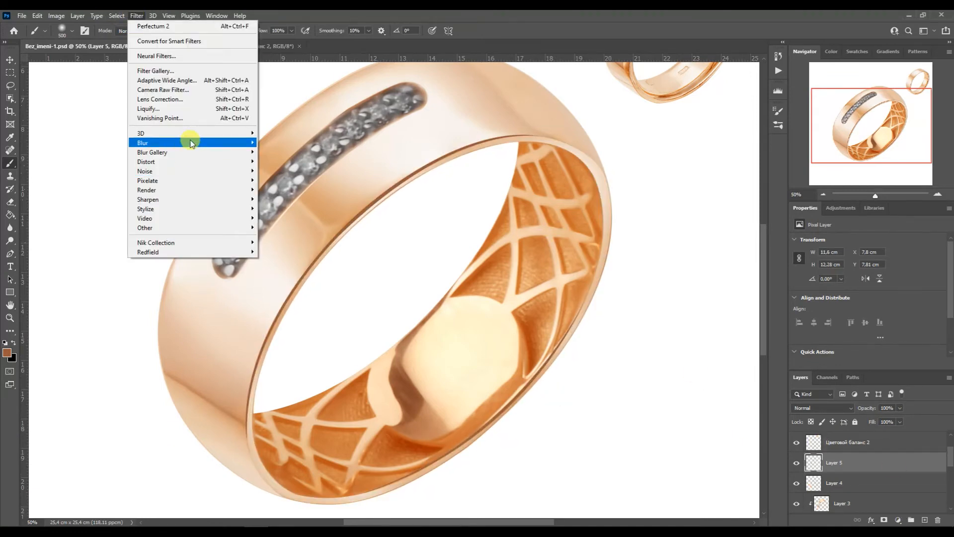
{"action": "mouse_move", "coordinate": [189, 136]}
{"action": "left_click", "coordinate": [286, 178]}
{"action": "left_click", "coordinate": [600, 144]}
- Duplicate Layer 5, Layer 4 and the band layers beneath them, and merge the copies into one layer
{"action": "scroll", "coordinate": [823, 467], "scroll_direction": "down", "scroll_amount": 2}
{"action": "left_click", "coordinate": [822, 466]}
{"action": "left_click", "coordinate": [811, 504], "text": "shift"}
{"action": "left_click", "coordinate": [812, 505]}
{"action": "scroll", "coordinate": [808, 478], "scroll_direction": "up", "scroll_amount": 2}
{"action": "left_click", "coordinate": [807, 466], "text": "shift"}
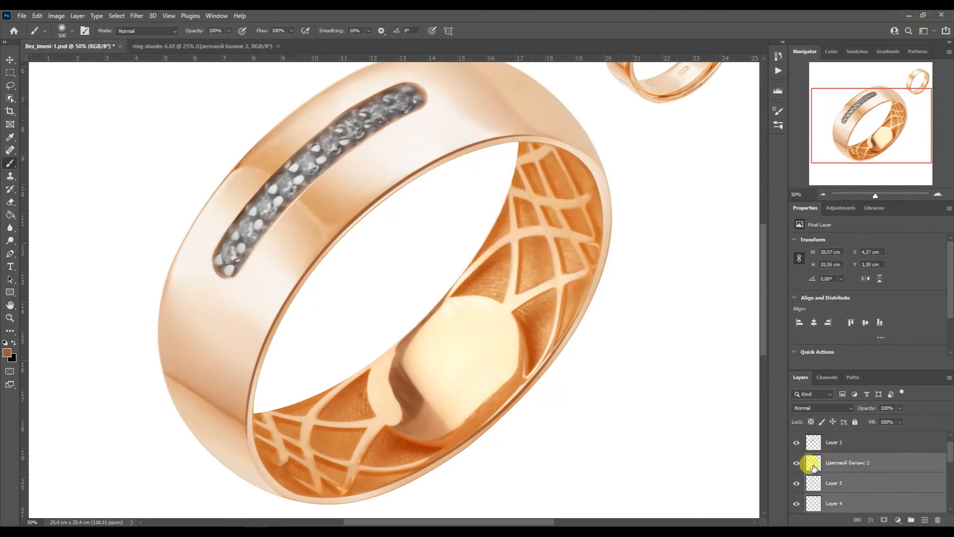
{"action": "left_click", "coordinate": [830, 469], "text": "ctrl"}
{"action": "key", "text": "ctrl+j"}
{"action": "key", "text": "ctrl+e"}
- Hide the original layers below the merged ring layer
{"action": "scroll", "coordinate": [825, 475], "scroll_direction": "down", "scroll_amount": 1}
{"action": "left_click", "coordinate": [796, 483]}
{"action": "key", "text": "ctrl+d"}
{"action": "scroll", "coordinate": [815, 477], "scroll_direction": "down", "scroll_amount": 2}
{"action": "left_click", "coordinate": [797, 463]}
{"action": "left_click", "coordinate": [797, 483]}
{"action": "scroll", "coordinate": [826, 487], "scroll_direction": "down", "scroll_amount": 1}
- Smooth the gold border along the upper edge of the stone row with a small Mixer Brush
{"action": "left_click_drag", "start_coordinate": [844, 157], "coordinate": [840, 139]}
{"action": "scroll", "coordinate": [817, 462], "scroll_direction": "up", "scroll_amount": 3}
{"action": "left_click", "coordinate": [938, 194]}
{"action": "left_click", "coordinate": [937, 195]}
{"action": "left_click", "coordinate": [938, 194]}
{"action": "scroll", "coordinate": [672, 248], "scroll_direction": "up", "scroll_amount": 4}
{"action": "left_click_drag", "start_coordinate": [11, 164], "coordinate": [51, 190]}
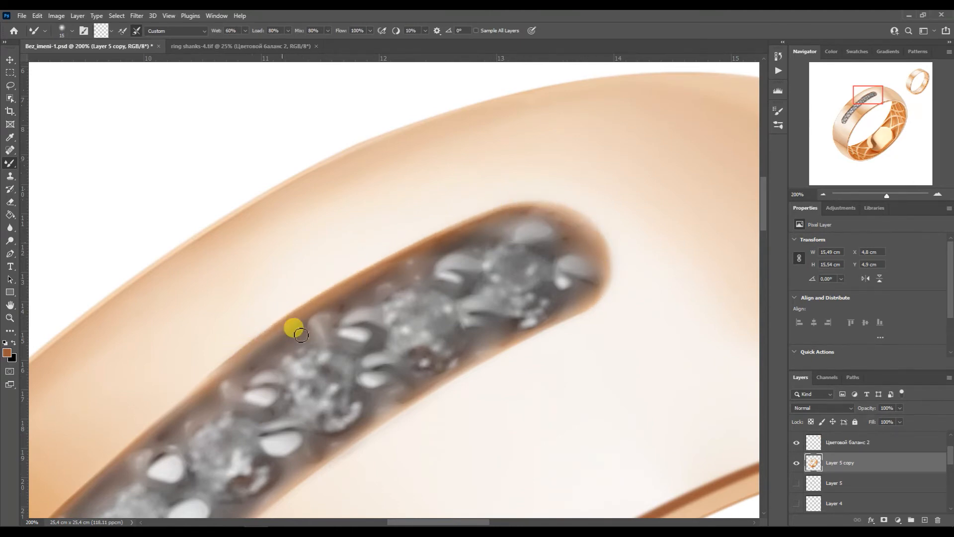
{"action": "left_click_drag", "start_coordinate": [221, 373], "coordinate": [330, 230]}
{"action": "key", "text": "bracketleft"}
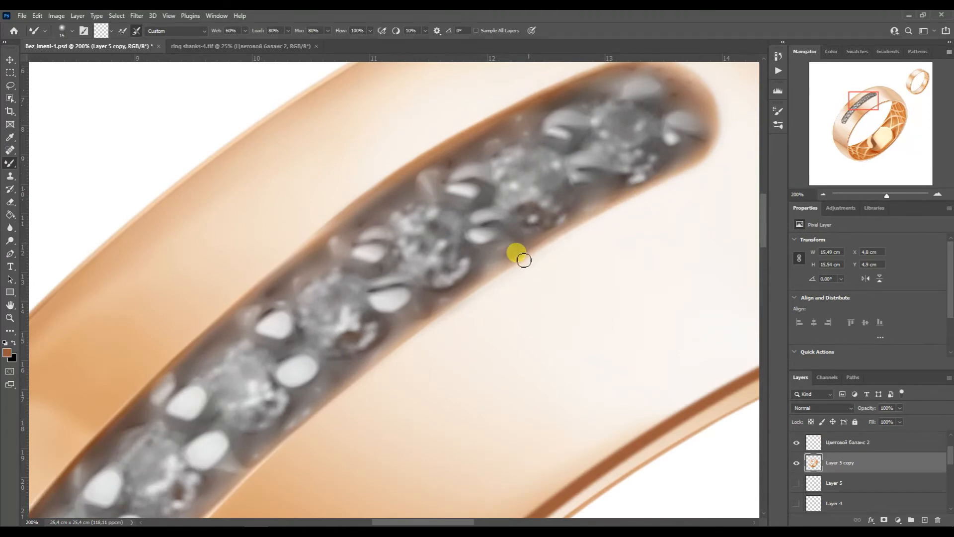
- Smooth the gold border along the lower edge of the stone row down to its lower left end
{"action": "left_click_drag", "start_coordinate": [861, 102], "coordinate": [856, 106]}
{"action": "left_click_drag", "start_coordinate": [512, 245], "coordinate": [335, 409]}
{"action": "left_click_drag", "start_coordinate": [859, 104], "coordinate": [855, 107]}
{"action": "mouse_move", "coordinate": [489, 235]}
{"action": "left_mouse_down"}
{"action": "mouse_move", "coordinate": [399, 344]}
{"action": "mouse_move", "coordinate": [493, 228]}
{"action": "left_mouse_up"}
{"action": "key", "text": "bracketleft"}
{"action": "left_click_drag", "start_coordinate": [324, 432], "coordinate": [278, 461]}
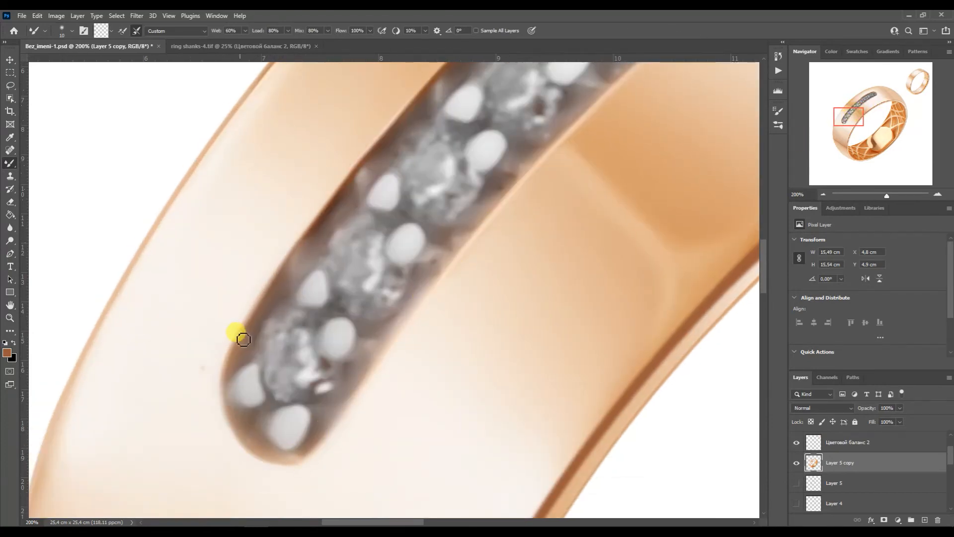
- Touch up the gold border along the middle of the stone row with the Mixer Brush
{"action": "left_click_drag", "start_coordinate": [842, 113], "coordinate": [854, 104]}
{"action": "left_click_drag", "start_coordinate": [515, 197], "coordinate": [542, 169]}
{"action": "left_click_drag", "start_coordinate": [873, 95], "coordinate": [867, 101]}
{"action": "key", "text": "ctrl+minus"}
{"action": "key", "text": "ctrl+minus"}
{"action": "key", "text": "ctrl+plus"}
{"action": "key", "text": "ctrl+plus"}
- Smooth the gold border above the stones and around the row's upper right end
{"action": "key", "text": "bracketright"}
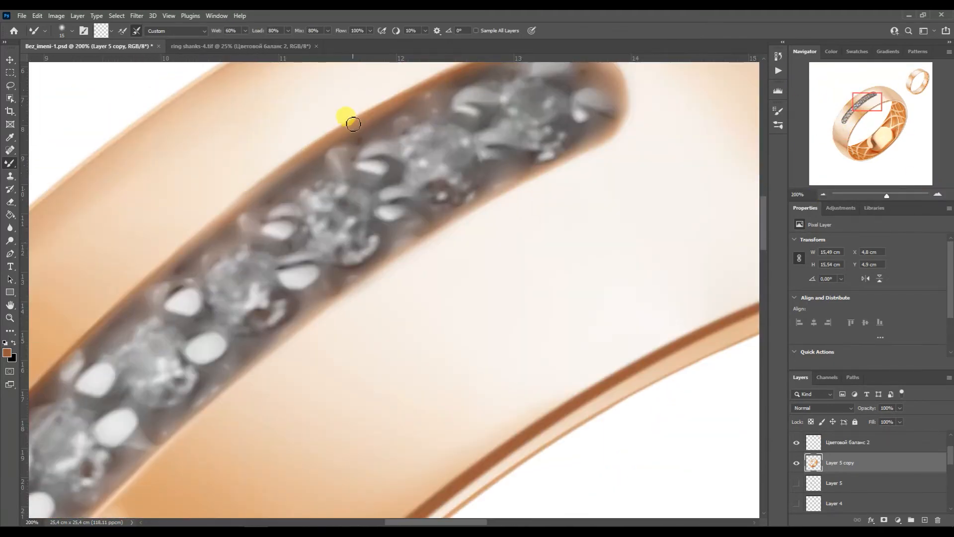
{"action": "left_click_drag", "start_coordinate": [388, 103], "coordinate": [429, 80]}
{"action": "left_click_drag", "start_coordinate": [853, 98], "coordinate": [857, 93]}
{"action": "key", "text": "bracketleft"}
{"action": "left_click_drag", "start_coordinate": [383, 175], "coordinate": [485, 148]}
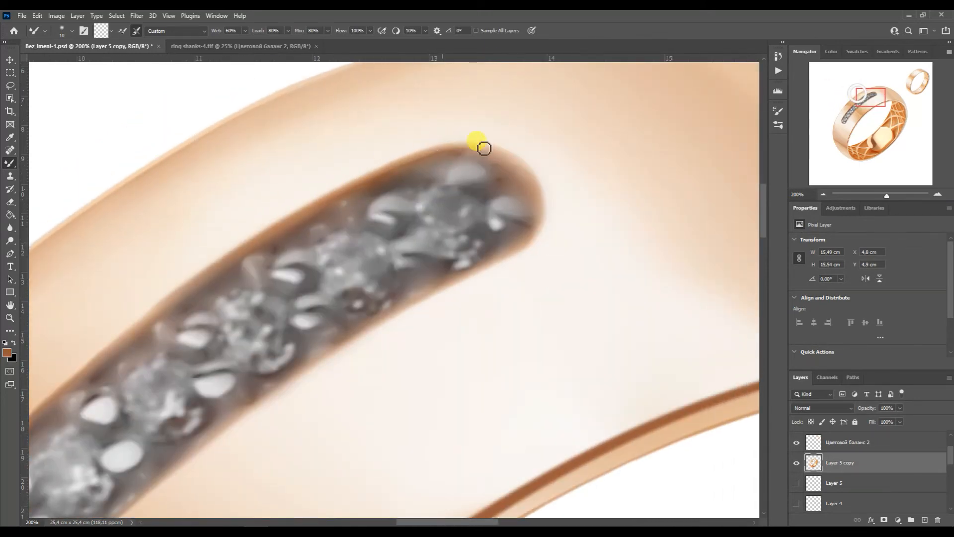
- Examine the whole ring and the rim's right side for remaining uneven edges
{"action": "left_click", "coordinate": [824, 194]}
{"action": "left_click", "coordinate": [824, 194]}
{"action": "left_click", "coordinate": [825, 194]}
{"action": "left_click_drag", "start_coordinate": [858, 118], "coordinate": [858, 143]}
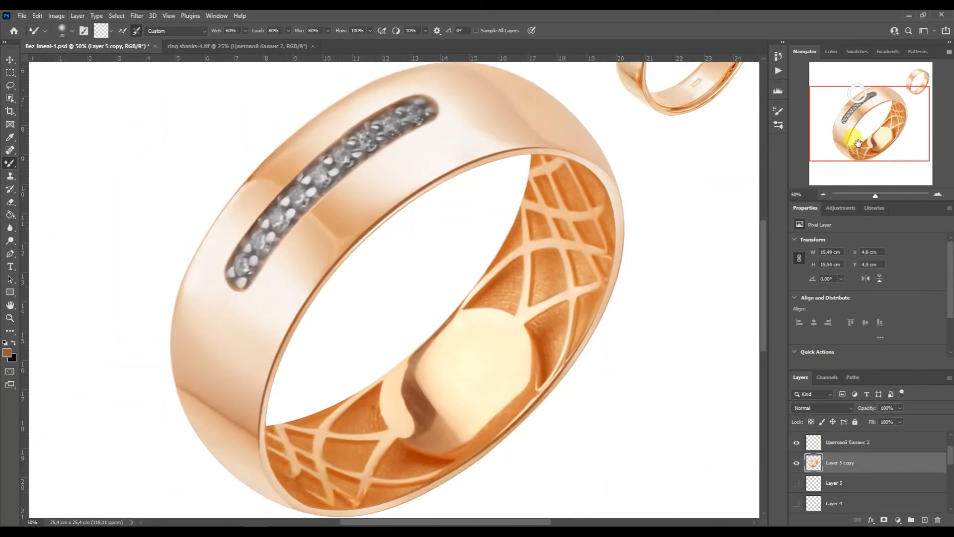
{"action": "left_click", "coordinate": [937, 194]}
{"action": "left_click", "coordinate": [936, 193]}
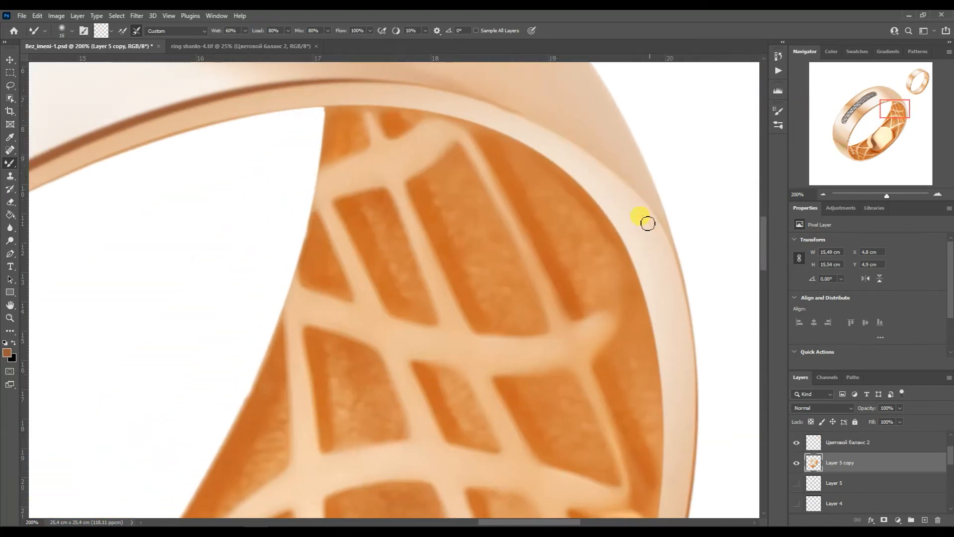
{"action": "left_click_drag", "start_coordinate": [896, 108], "coordinate": [884, 124]}
{"action": "left_click", "coordinate": [823, 194]}
{"action": "left_click", "coordinate": [823, 194]}
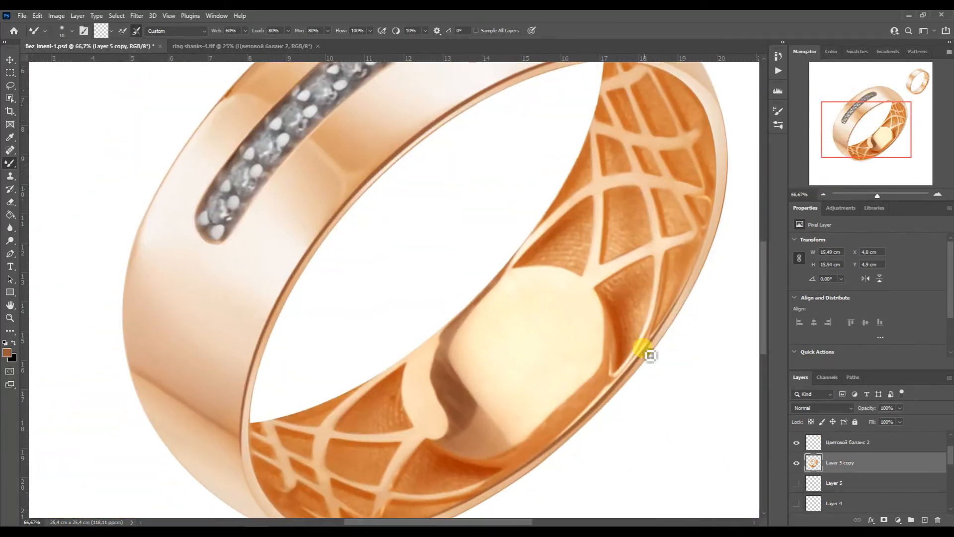
- Outline the smooth plate inside the band with the Pen tool and convert the path into a selection
{"action": "key", "text": "p"}
{"action": "left_click_drag", "start_coordinate": [527, 240], "coordinate": [477, 309]}
{"action": "left_click", "coordinate": [397, 362]}
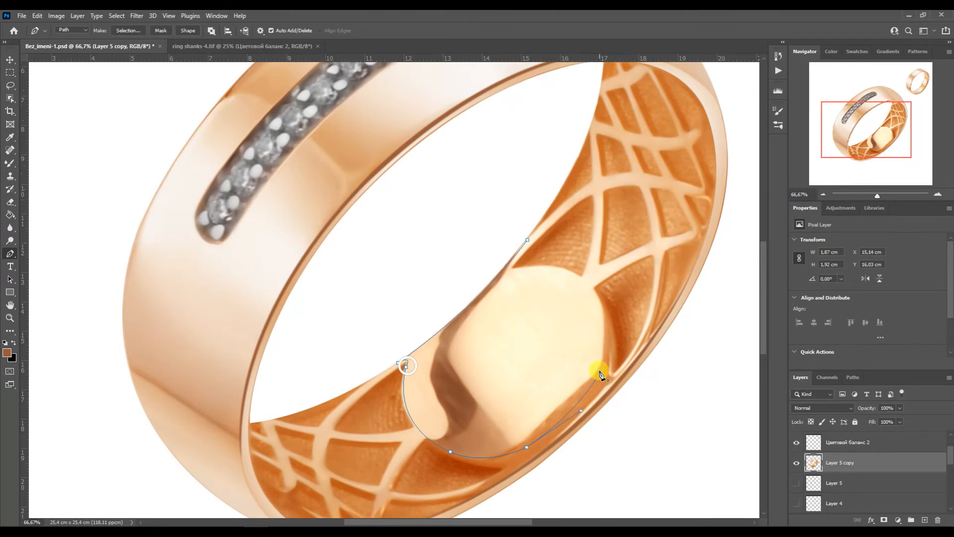
{"action": "left_click", "coordinate": [571, 273]}
{"action": "left_click_drag", "start_coordinate": [604, 359], "coordinate": [626, 294]}
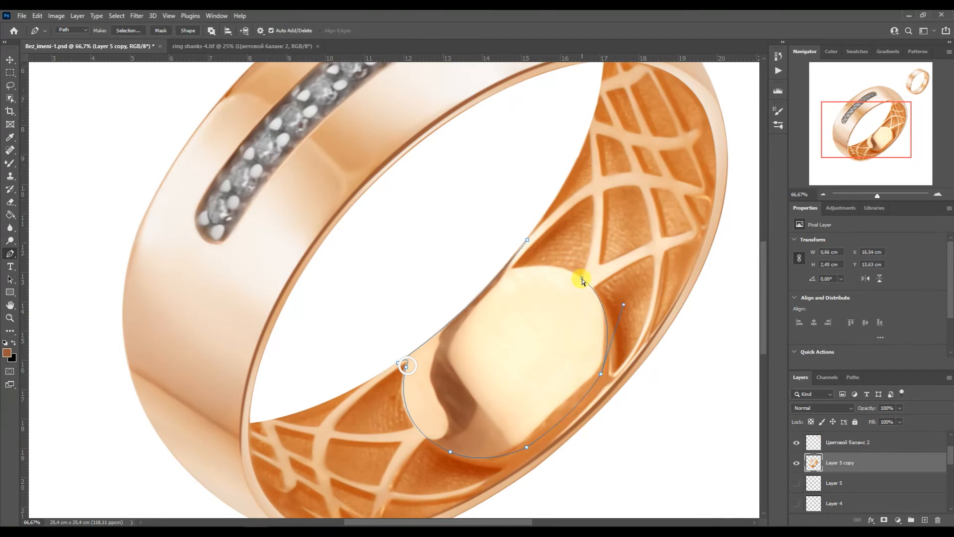
{"action": "left_click", "coordinate": [512, 269], "text": "alt"}
{"action": "right_click", "coordinate": [520, 349]}
{"action": "left_click", "coordinate": [527, 165]}
{"action": "left_click", "coordinate": [529, 151]}
- Paint the selected plate with a soft gradient of light cream and sampled rose gold tones, and remove the selection
{"action": "left_click", "coordinate": [11, 164]}
{"action": "mouse_move", "coordinate": [594, 332]}
{"action": "left_mouse_down"}
{"action": "mouse_move", "coordinate": [503, 300]}
{"action": "mouse_move", "coordinate": [502, 378]}
{"action": "mouse_move", "coordinate": [447, 405]}
{"action": "mouse_move", "coordinate": [468, 420]}
{"action": "mouse_move", "coordinate": [424, 334]}
{"action": "mouse_move", "coordinate": [477, 234]}
{"action": "mouse_move", "coordinate": [522, 409]}
{"action": "mouse_move", "coordinate": [398, 326]}
{"action": "left_mouse_up"}
{"action": "right_click", "coordinate": [10, 164]}
{"action": "left_click", "coordinate": [44, 160]}
{"action": "mouse_move", "coordinate": [502, 402]}
{"action": "left_mouse_down"}
{"action": "mouse_move", "coordinate": [485, 336]}
{"action": "mouse_move", "coordinate": [514, 363]}
{"action": "left_mouse_up"}
{"action": "left_click", "coordinate": [219, 385], "text": "alt"}
{"action": "left_click_drag", "start_coordinate": [378, 383], "coordinate": [423, 438]}
{"action": "left_click_drag", "start_coordinate": [572, 259], "coordinate": [637, 287]}
{"action": "key", "text": "ctrl+d"}
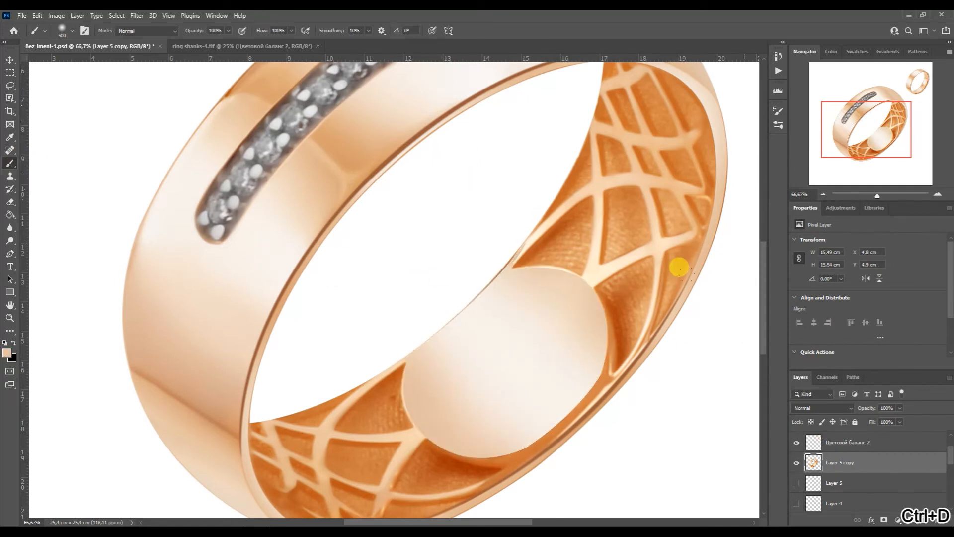
- Smooth the light lattice ribs branching off the plate's upper right corner with the Mixer Brush
{"action": "right_click", "coordinate": [8, 165]}
{"action": "left_click", "coordinate": [50, 193]}
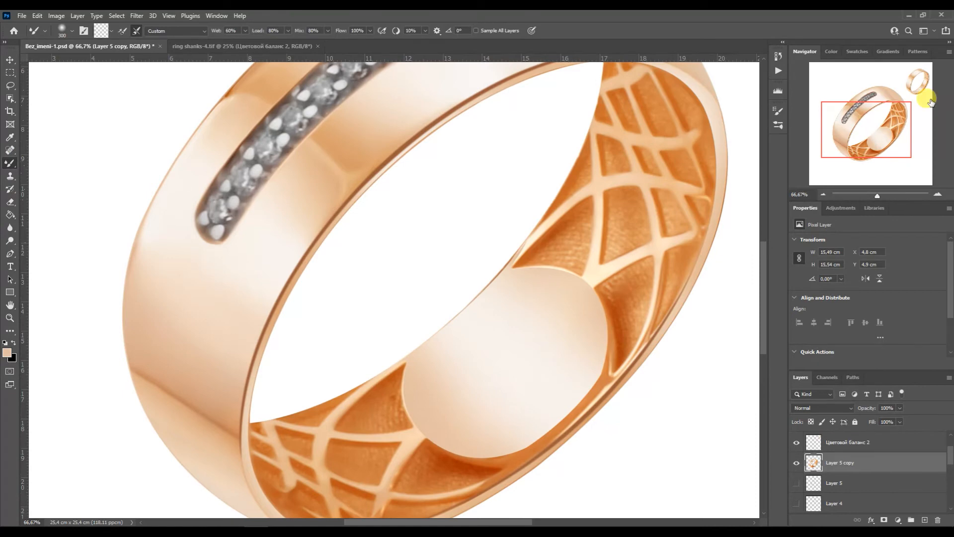
{"action": "left_click", "coordinate": [938, 194]}
{"action": "left_click", "coordinate": [938, 194]}
{"action": "left_click", "coordinate": [937, 194]}
{"action": "left_click", "coordinate": [887, 128]}
{"action": "mouse_move", "coordinate": [497, 309]}
{"action": "left_mouse_down"}
{"action": "mouse_move", "coordinate": [515, 337]}
{"action": "mouse_move", "coordinate": [533, 314]}
{"action": "mouse_move", "coordinate": [710, 229]}
{"action": "left_mouse_up"}
{"action": "left_click_drag", "start_coordinate": [526, 272], "coordinate": [567, 102]}
- Smooth the thin rim line above the plate's upper end with a smaller Mixer Brush, undoing the first stroke
{"action": "left_click", "coordinate": [882, 133]}
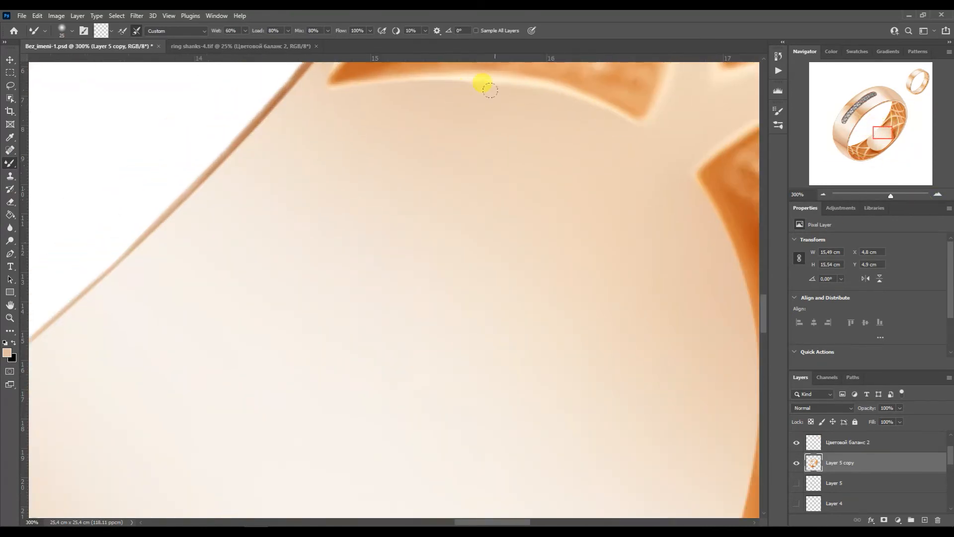
{"action": "left_click", "coordinate": [878, 124]}
{"action": "key", "text": "bracketleft"}
{"action": "left_click_drag", "start_coordinate": [522, 384], "coordinate": [591, 298]}
{"action": "key", "text": "ctrl+z"}
{"action": "mouse_move", "coordinate": [542, 361]}
{"action": "left_mouse_down"}
{"action": "mouse_move", "coordinate": [585, 328]}
{"action": "mouse_move", "coordinate": [568, 328]}
{"action": "mouse_move", "coordinate": [656, 242]}
{"action": "left_mouse_up"}
- Smooth the plate's left edge around the pointed tip of the neighbouring lattice recess
{"action": "left_click_drag", "start_coordinate": [877, 123], "coordinate": [865, 139]}
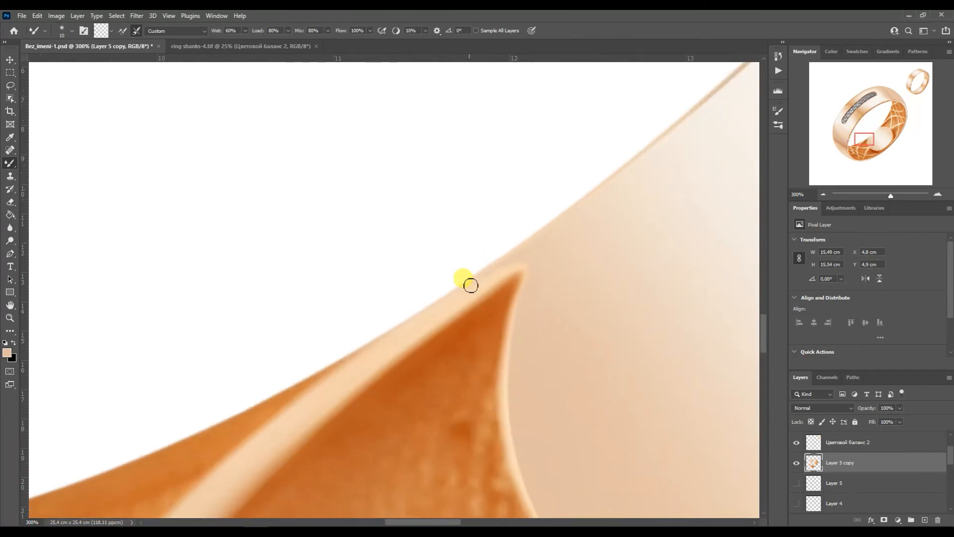
{"action": "left_click_drag", "start_coordinate": [498, 272], "coordinate": [525, 260]}
{"action": "key", "text": "ctrl+z"}
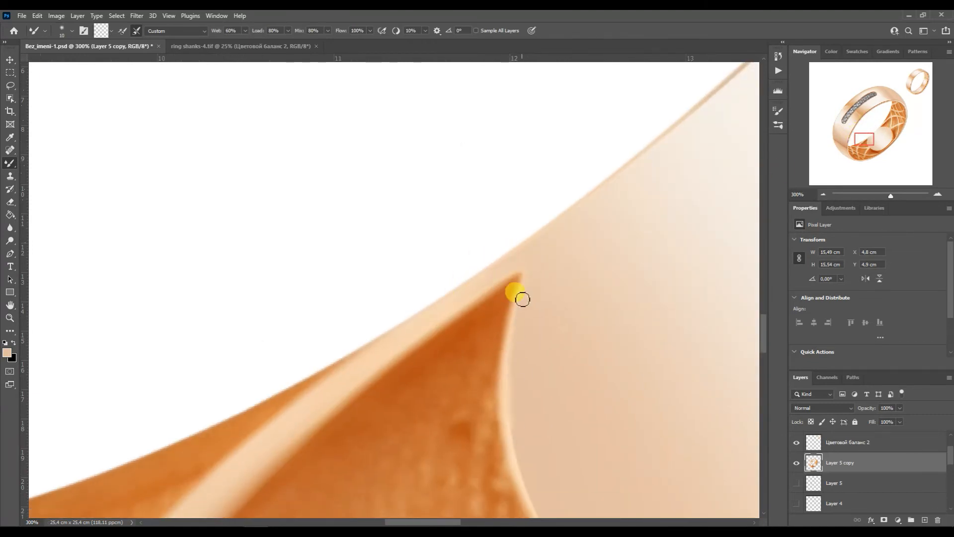
{"action": "left_click_drag", "start_coordinate": [545, 434], "coordinate": [509, 222]}
{"action": "left_click_drag", "start_coordinate": [551, 352], "coordinate": [483, 389]}
- Smooth the plate's lower and right edges against the orange recesses with a smaller Mixer Brush
{"action": "mouse_move", "coordinate": [864, 149]}
{"action": "left_mouse_down"}
{"action": "mouse_move", "coordinate": [826, 163]}
{"action": "mouse_move", "coordinate": [875, 151]}
{"action": "left_mouse_up"}
{"action": "key", "text": "bracketleft"}
{"action": "key", "text": "bracketleft"}
{"action": "key", "text": "bracketleft"}
{"action": "left_click_drag", "start_coordinate": [224, 211], "coordinate": [260, 227]}
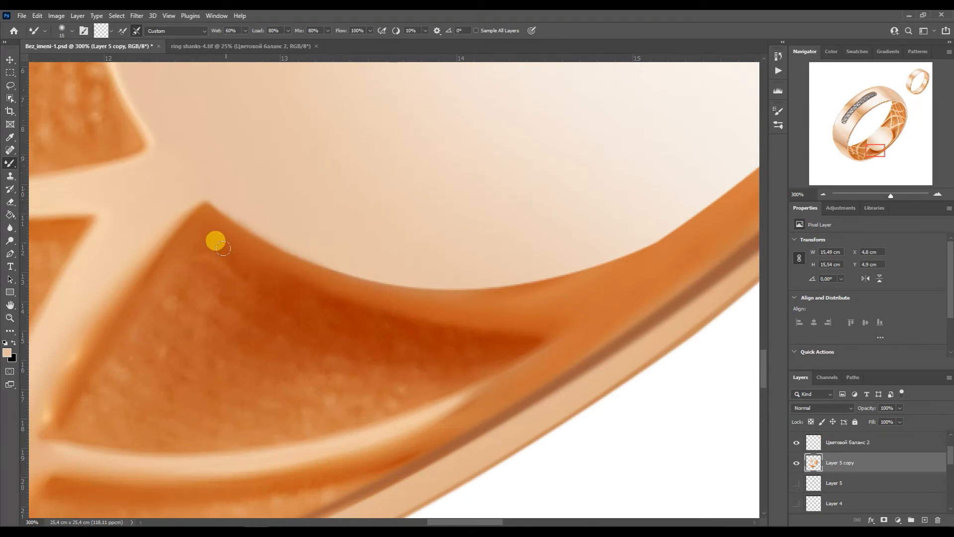
{"action": "left_click_drag", "start_coordinate": [562, 269], "coordinate": [638, 233]}
{"action": "left_click_drag", "start_coordinate": [753, 175], "coordinate": [685, 242]}
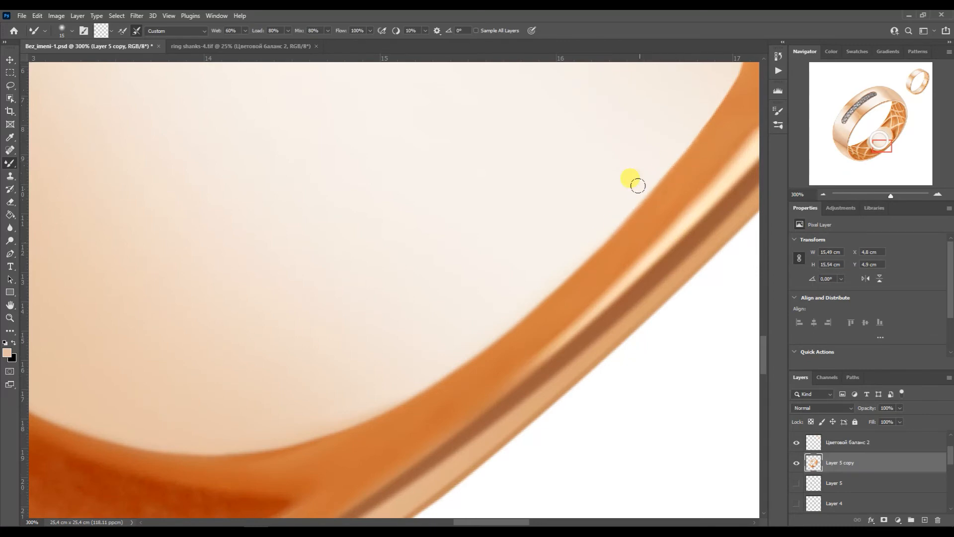
{"action": "left_click", "coordinate": [887, 138]}
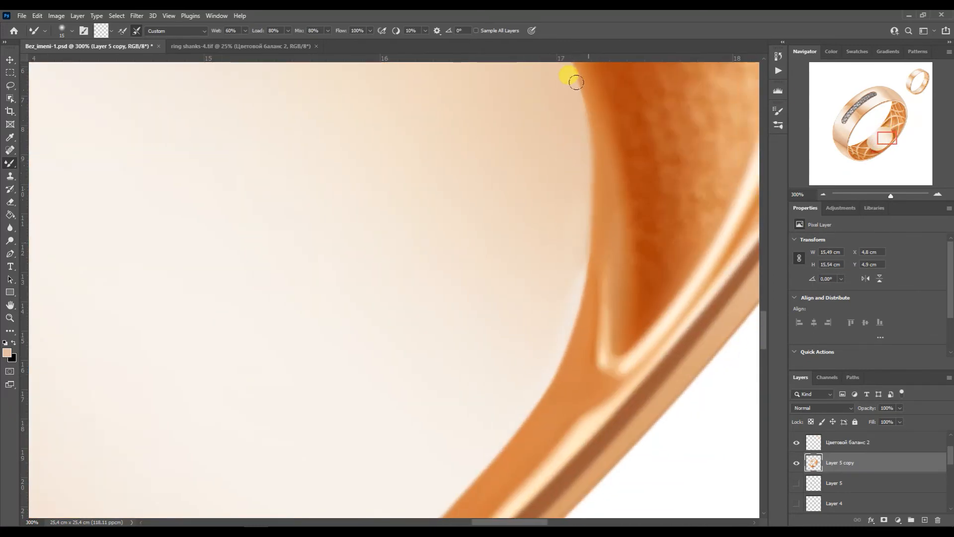
{"action": "left_click_drag", "start_coordinate": [576, 82], "coordinate": [535, 274]}
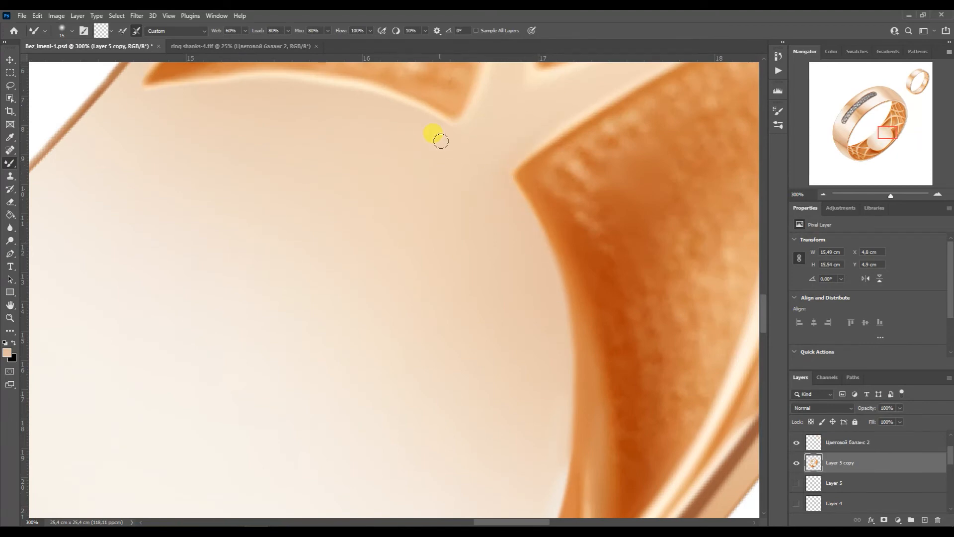
- Delete the layer Цветовой баланс 2 above the ring layer
{"action": "left_click", "coordinate": [824, 195]}
{"action": "left_click", "coordinate": [824, 195]}
{"action": "left_click", "coordinate": [824, 195]}
{"action": "left_click", "coordinate": [824, 195]}
{"action": "left_click_drag", "start_coordinate": [857, 135], "coordinate": [848, 117]}
{"action": "left_click", "coordinate": [823, 447]}
{"action": "key", "text": "Delete"}
- Run the Rhodium White action on the stone row's layer, Layer 1
{"action": "left_click", "coordinate": [812, 443]}
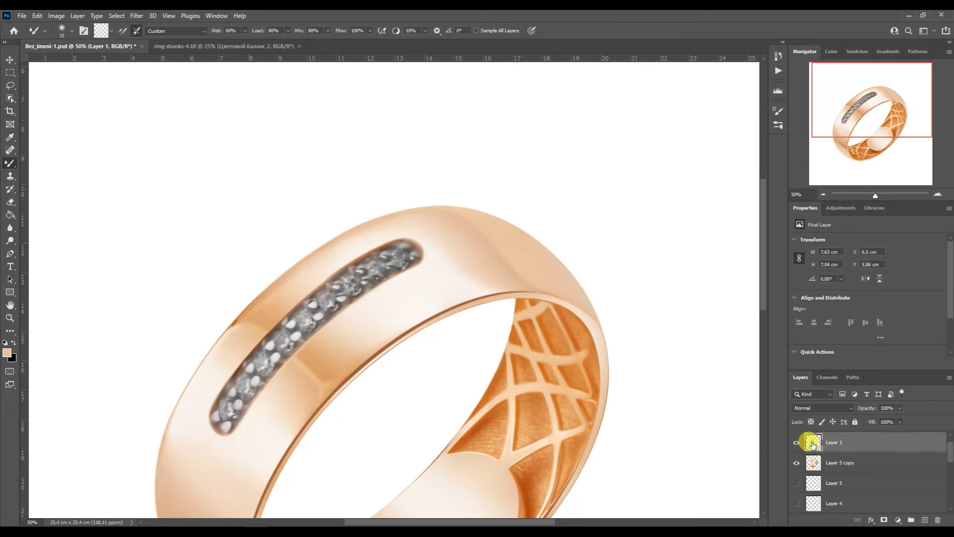
{"action": "left_click", "coordinate": [778, 72]}
{"action": "left_click", "coordinate": [700, 246]}
{"action": "left_click", "coordinate": [707, 507]}
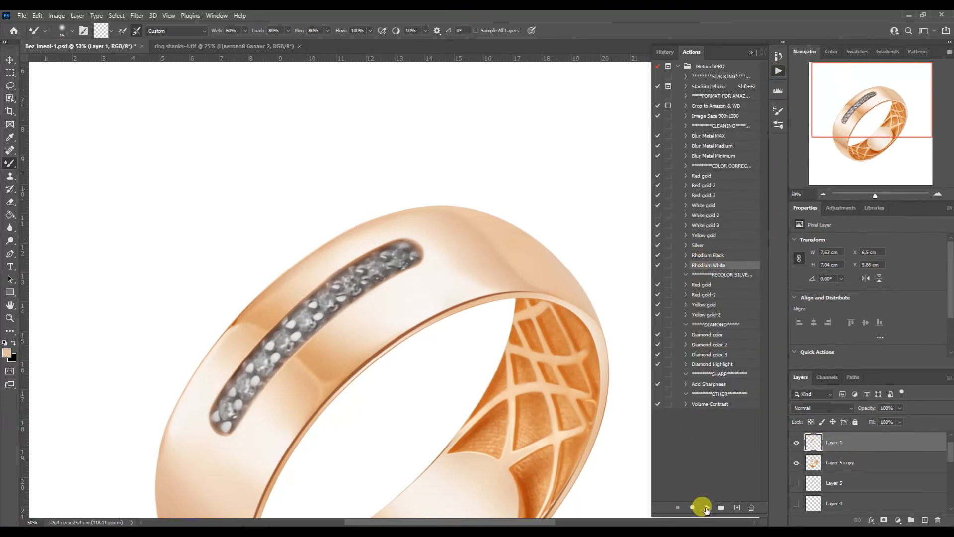
{"action": "left_click", "coordinate": [751, 52]}
- Add a clipped Levels adjustment above Layer 1 with input levels 18, 1.12 and 228, and check the stone row
{"action": "left_click", "coordinate": [848, 463]}
{"action": "left_click", "coordinate": [845, 482]}
{"action": "left_click", "coordinate": [842, 209]}
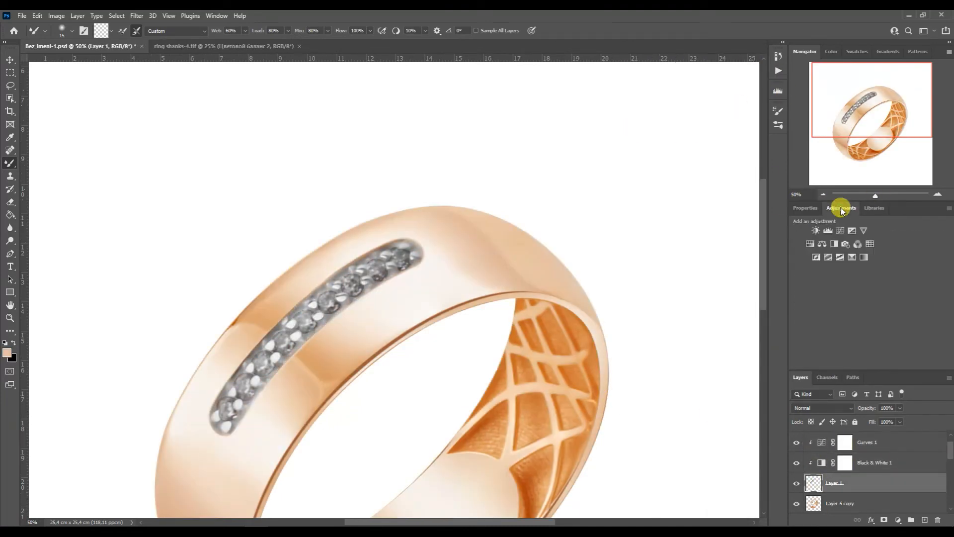
{"action": "left_click", "coordinate": [829, 231]}
{"action": "left_click_drag", "start_coordinate": [938, 313], "coordinate": [925, 314]}
{"action": "left_click_drag", "start_coordinate": [812, 313], "coordinate": [821, 313]}
{"action": "left_click_drag", "start_coordinate": [872, 313], "coordinate": [869, 314]}
{"action": "left_click_drag", "start_coordinate": [868, 101], "coordinate": [865, 108]}
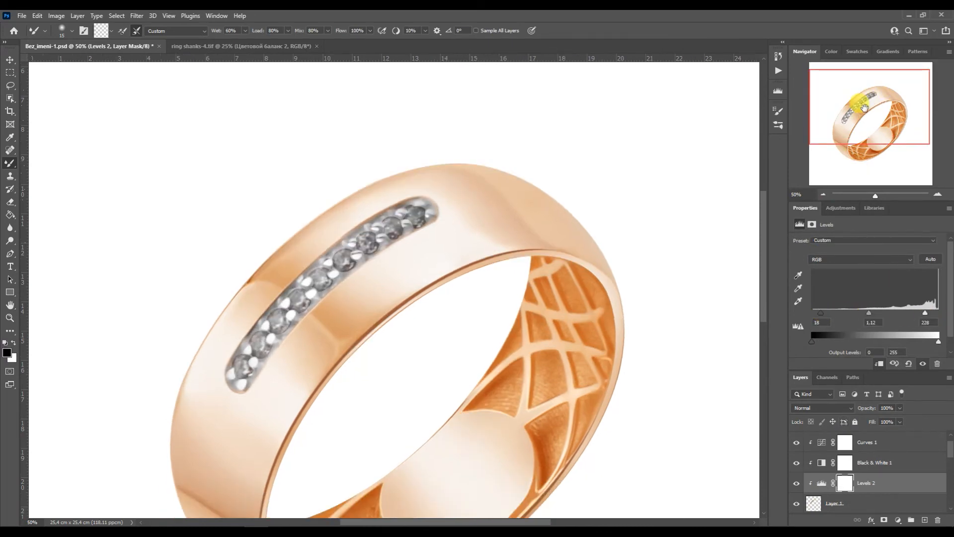
{"action": "left_click", "coordinate": [823, 194]}
{"action": "left_click", "coordinate": [824, 194]}
{"action": "left_click", "coordinate": [938, 194]}
{"action": "left_click", "coordinate": [937, 195]}
{"action": "left_click", "coordinate": [823, 195]}
- Select the layer камни and open the diamond TIF from the stones/diamond folder
{"action": "scroll", "coordinate": [841, 459], "scroll_direction": "up", "scroll_amount": 1}
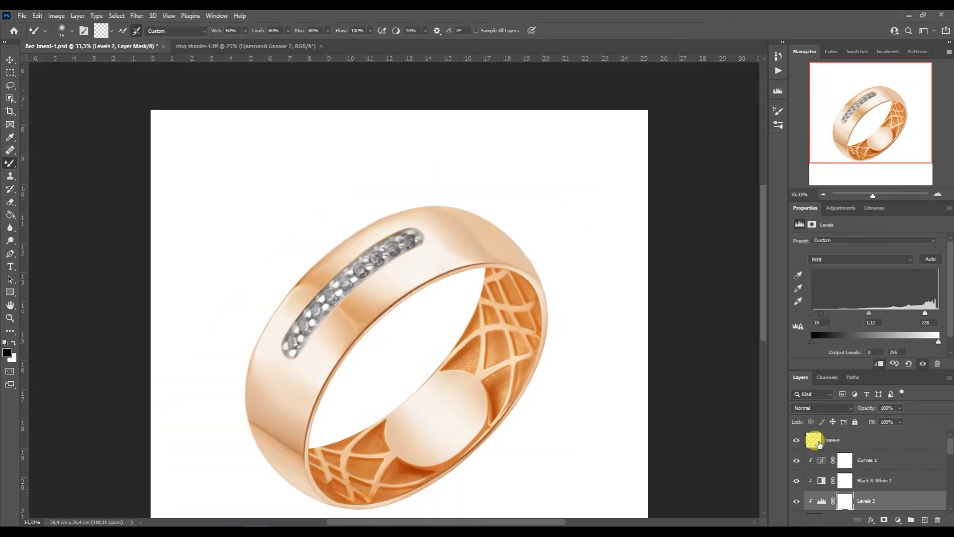
{"action": "left_click", "coordinate": [859, 441]}
{"action": "key", "text": "alt+Tab"}
{"action": "left_click_drag", "start_coordinate": [478, 85], "coordinate": [475, 120]}
{"action": "left_click", "coordinate": [237, 150]}
{"action": "scroll", "coordinate": [517, 381], "scroll_direction": "down", "scroll_amount": 3}
{"action": "double_click", "coordinate": [393, 338]}
{"action": "double_click", "coordinate": [390, 356]}
{"action": "left_click", "coordinate": [576, 198]}
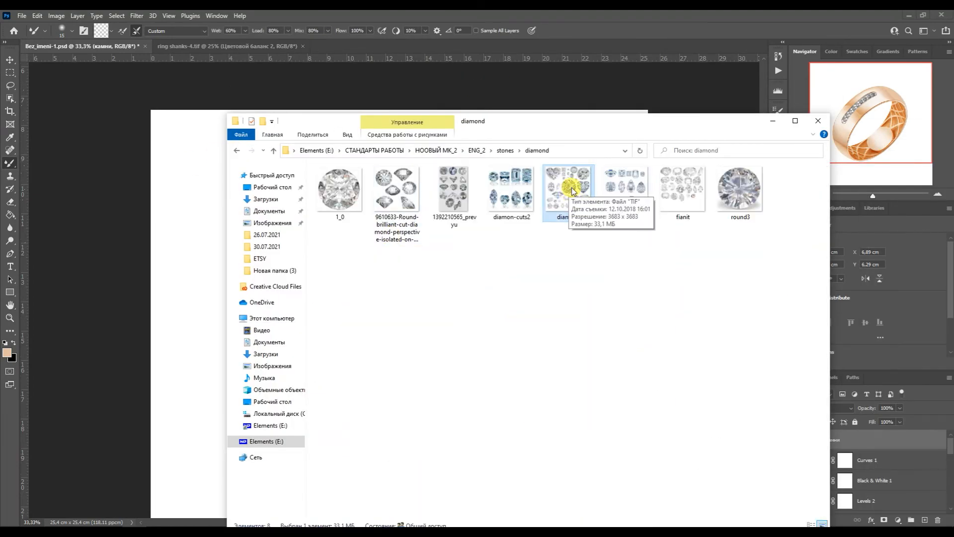
{"action": "double_click", "coordinate": [570, 191]}
{"action": "key", "text": "Return"}
- Copy the upright oval diamond from the bottom row of diamond.tif onto the stone row in Bez_imeni-1.psd
{"action": "left_click", "coordinate": [10, 60]}
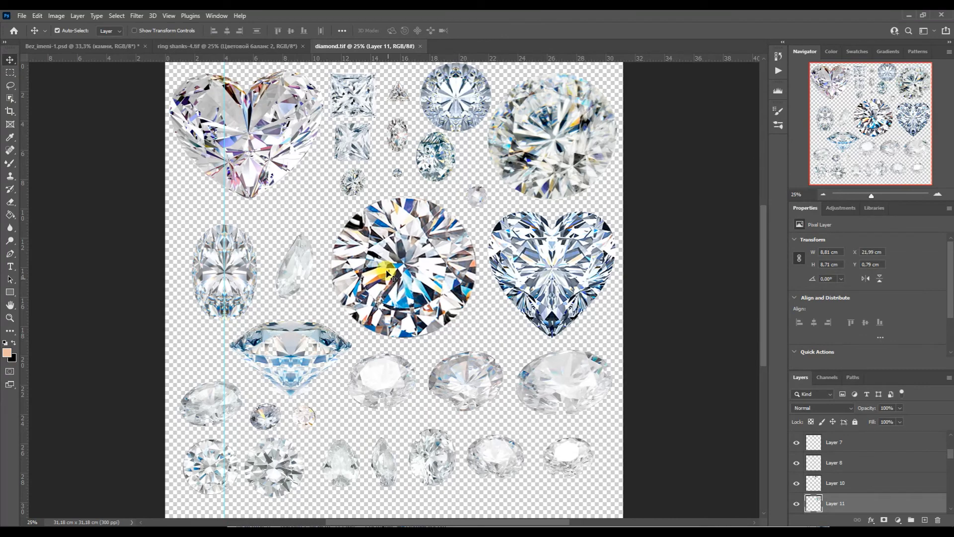
{"action": "left_click", "coordinate": [107, 44]}
{"action": "left_click", "coordinate": [373, 45]}
{"action": "left_click", "coordinate": [390, 386]}
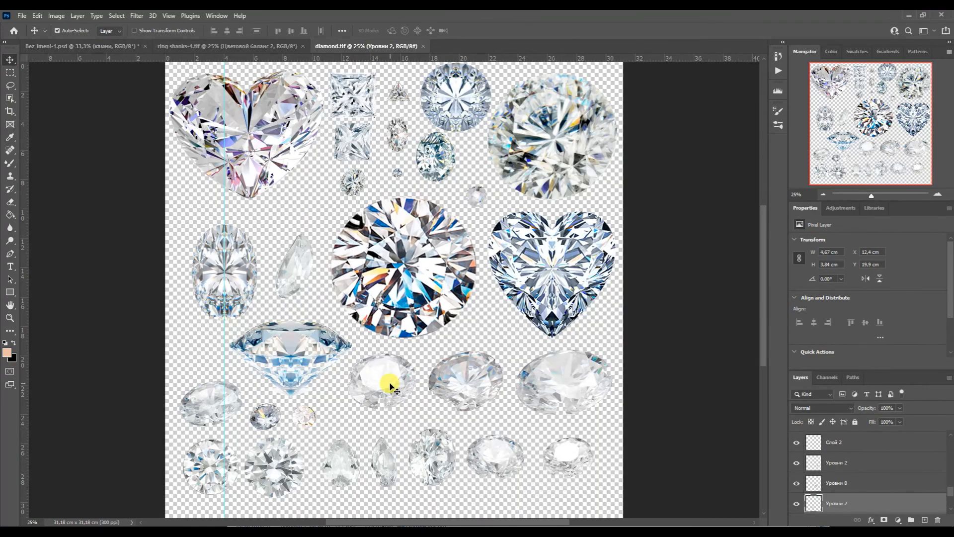
{"action": "left_click_drag", "start_coordinate": [430, 461], "coordinate": [384, 230]}
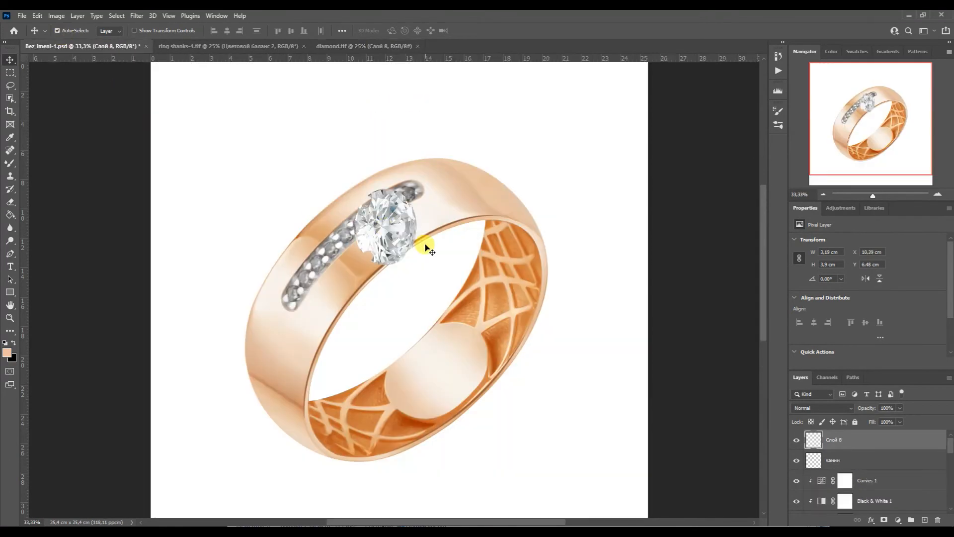
- Scale down and reshape the copied diamond to fit the setting at the stone row's upper right end
{"action": "key", "text": "ctrl+t"}
{"action": "left_click_drag", "start_coordinate": [425, 272], "coordinate": [398, 147]}
{"action": "key", "text": "ctrl+plus"}
{"action": "key", "text": "ctrl+plus"}
{"action": "key", "text": "ctrl+plus"}
{"action": "left_click_drag", "start_coordinate": [878, 121], "coordinate": [877, 104]}
{"action": "left_click_drag", "start_coordinate": [395, 172], "coordinate": [368, 305]}
{"action": "left_click_drag", "start_coordinate": [373, 319], "coordinate": [470, 162]}
{"action": "left_click_drag", "start_coordinate": [564, 218], "coordinate": [563, 229]}
{"action": "left_click_drag", "start_coordinate": [467, 150], "coordinate": [450, 201]}
{"action": "left_click_drag", "start_coordinate": [451, 226], "coordinate": [459, 185]}
{"action": "left_click_drag", "start_coordinate": [448, 159], "coordinate": [456, 174]}
{"action": "left_click_drag", "start_coordinate": [503, 198], "coordinate": [500, 215]}
{"action": "left_click_drag", "start_coordinate": [452, 188], "coordinate": [466, 209]}
{"action": "left_click", "coordinate": [654, 245]}
- Clip the diamond to the layer камни and refine its shape in the first setting
{"action": "left_click", "coordinate": [817, 450], "text": "alt"}
{"action": "key", "text": "ctrl+t"}
{"action": "left_click_drag", "start_coordinate": [402, 208], "coordinate": [408, 207]}
{"action": "left_click_drag", "start_coordinate": [492, 186], "coordinate": [489, 177]}
{"action": "left_click_drag", "start_coordinate": [407, 190], "coordinate": [402, 189]}
- Duplicate the diamond onto the next four settings down the row and align the copies with the stones
{"action": "left_click_drag", "start_coordinate": [470, 231], "coordinate": [389, 228]}
{"action": "key", "text": "Return"}
{"action": "left_click_drag", "start_coordinate": [392, 228], "coordinate": [247, 320]}
{"action": "key", "text": "Down"}
{"action": "key", "text": "Down"}
{"action": "key", "text": "Down"}
{"action": "key", "text": "Down"}
{"action": "key", "text": "Down"}
{"action": "key", "text": "Down"}
{"action": "key", "text": "Down"}
{"action": "key", "text": "Down"}
{"action": "key", "text": "Down"}
{"action": "key", "text": "Left"}
{"action": "key", "text": "Left"}
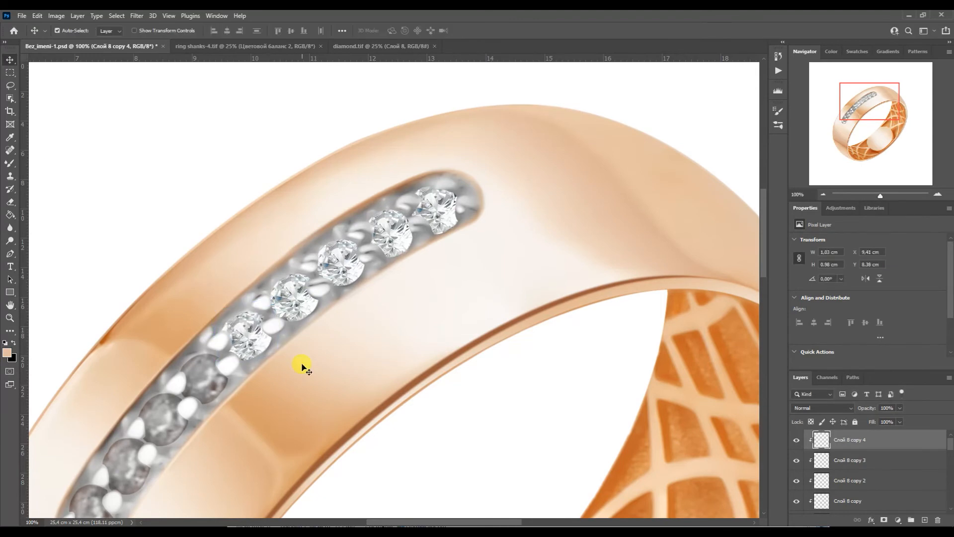
- Duplicate the fifth diamond onto the sixth setting and transform the copy to fit
{"action": "left_click", "coordinate": [300, 304]}
{"action": "left_click_drag", "start_coordinate": [881, 106], "coordinate": [864, 116]}
{"action": "left_click_drag", "start_coordinate": [453, 205], "coordinate": [415, 243]}
{"action": "key", "text": "ctrl+t"}
{"action": "left_click_drag", "start_coordinate": [458, 301], "coordinate": [464, 294]}
{"action": "left_click_drag", "start_coordinate": [421, 260], "coordinate": [412, 294]}
{"action": "key", "text": "Return"}
- Fit diamond copies into the seventh and eighth settings of the row
{"action": "key", "text": "ctrl+t"}
{"action": "left_click_drag", "start_coordinate": [424, 301], "coordinate": [424, 292]}
{"action": "left_click_drag", "start_coordinate": [379, 302], "coordinate": [334, 338]}
{"action": "key", "text": "Return"}
{"action": "key", "text": "ctrl+t"}
{"action": "left_click_drag", "start_coordinate": [380, 374], "coordinate": [382, 366]}
{"action": "left_click_drag", "start_coordinate": [344, 353], "coordinate": [326, 367]}
{"action": "key", "text": "Return"}
{"action": "left_click_drag", "start_coordinate": [341, 308], "coordinate": [341, 317]}
{"action": "key", "text": "ctrl+z"}
{"action": "key", "text": "ctrl+z"}
{"action": "left_click", "coordinate": [10, 176]}
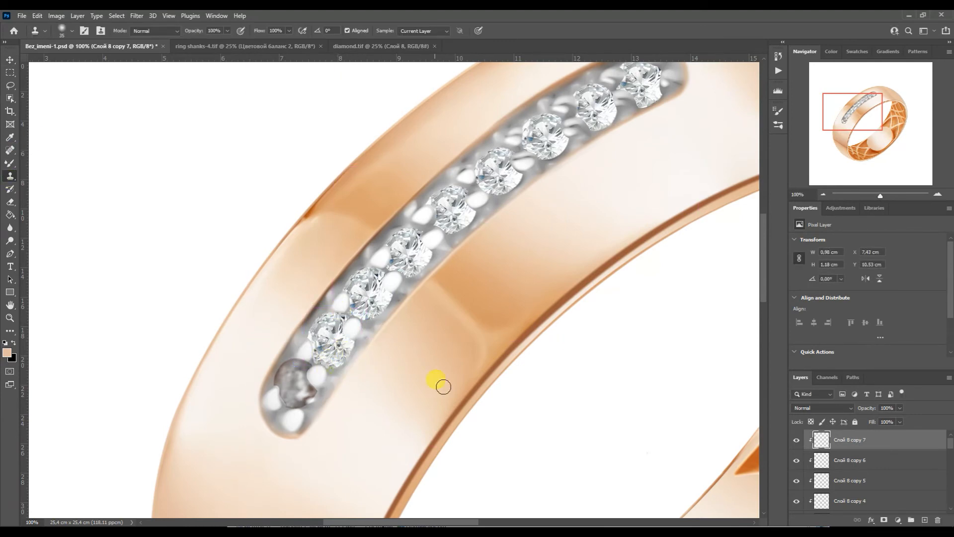
- Duplicate the diamond onto the last setting at the row's lower left end and transform it to fit
{"action": "key", "text": "v"}
{"action": "left_click_drag", "start_coordinate": [327, 332], "coordinate": [290, 376]}
{"action": "key", "text": "ctrl+t"}
{"action": "left_click_drag", "start_coordinate": [296, 420], "coordinate": [297, 415]}
{"action": "left_click_drag", "start_coordinate": [296, 352], "coordinate": [296, 358]}
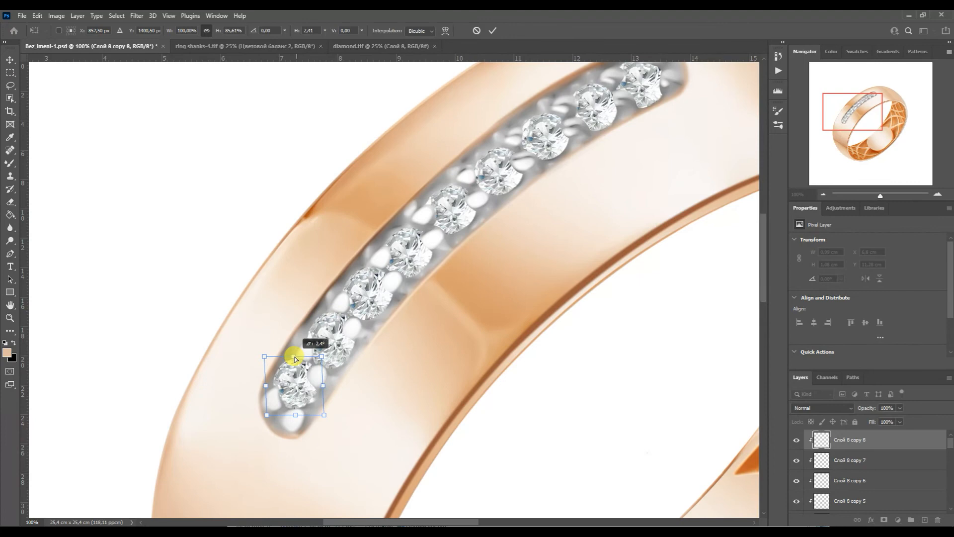
{"action": "key", "text": "Return"}
- Group all layers above the background, duplicate the group and merge the duplicate into a single layer
{"action": "left_click", "coordinate": [823, 195]}
{"action": "left_click_drag", "start_coordinate": [951, 443], "coordinate": [950, 506]}
{"action": "left_click", "coordinate": [873, 485], "text": "shift"}
{"action": "scroll", "coordinate": [873, 485], "scroll_direction": "up", "scroll_amount": 10}
{"action": "left_click", "coordinate": [844, 442]}
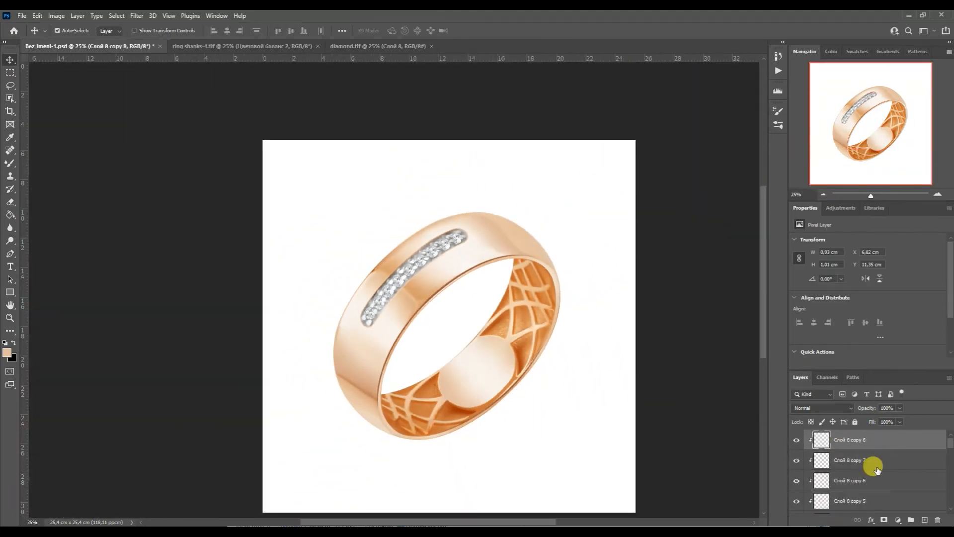
{"action": "left_click_drag", "start_coordinate": [950, 443], "coordinate": [950, 499]}
{"action": "left_click", "coordinate": [814, 486], "text": "shift"}
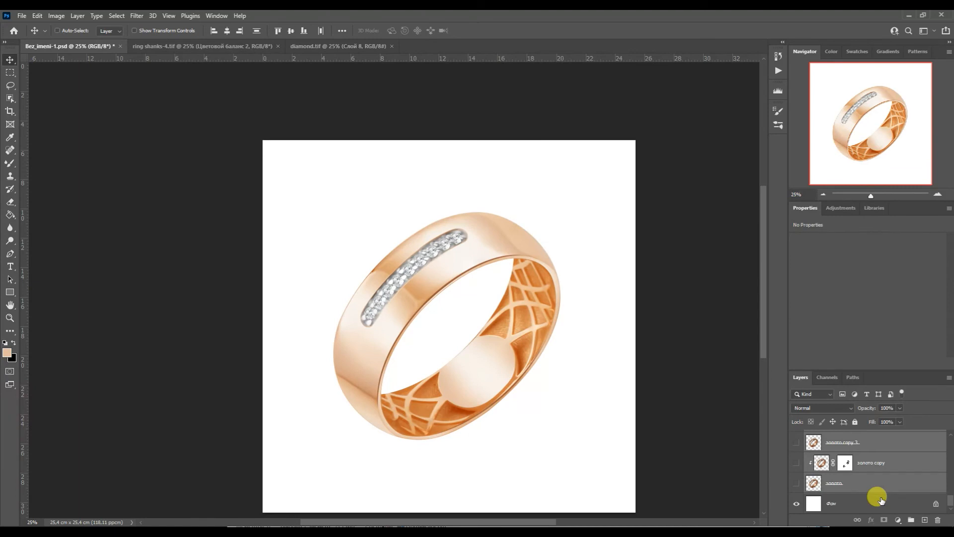
{"action": "key", "text": "ctrl+g"}
{"action": "key", "text": "ctrl+j"}
{"action": "key", "text": "ctrl+e"}
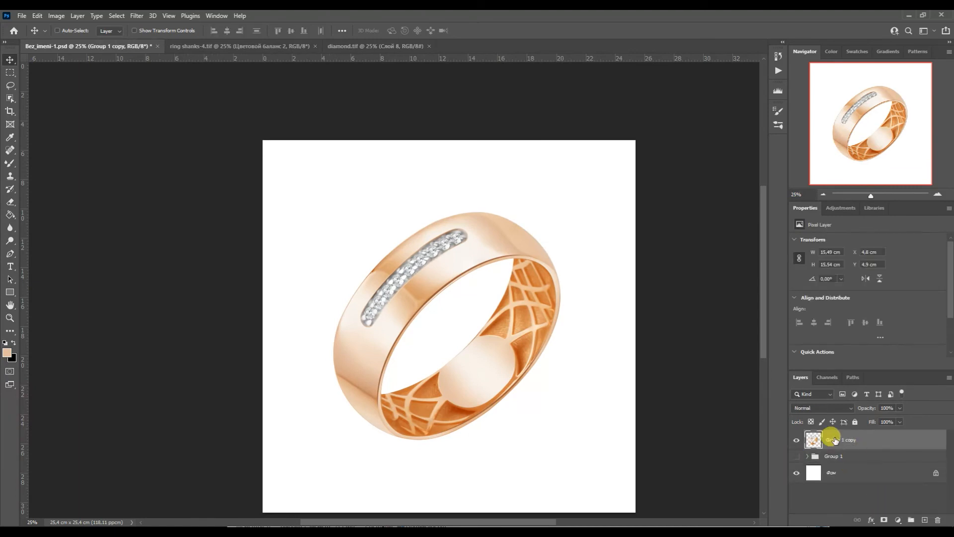
- Duplicate the merged ring layer as a clipped copy and run the Add Sharpness action on it
{"action": "key", "text": "ctrl+j"}
{"action": "key", "text": "ctrl+alt+g"}
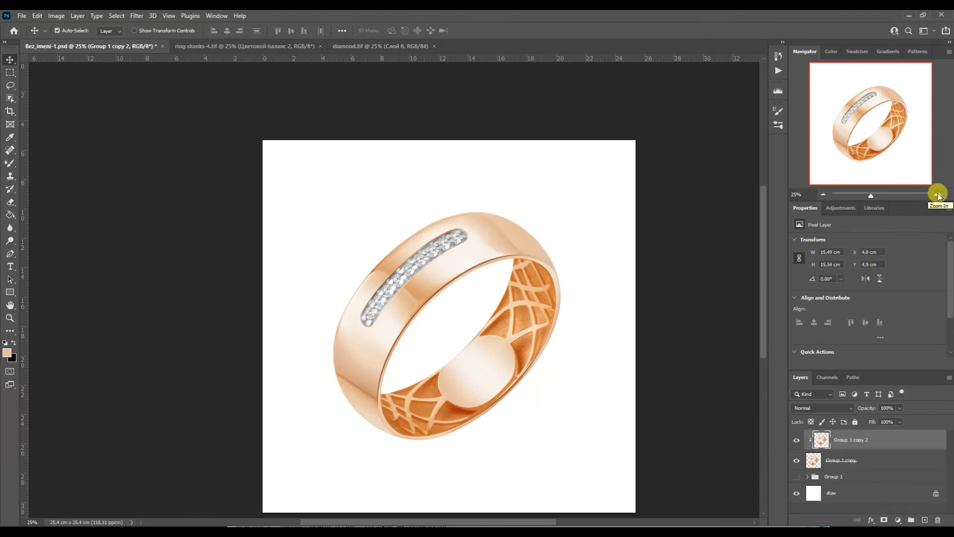
{"action": "left_click", "coordinate": [778, 79]}
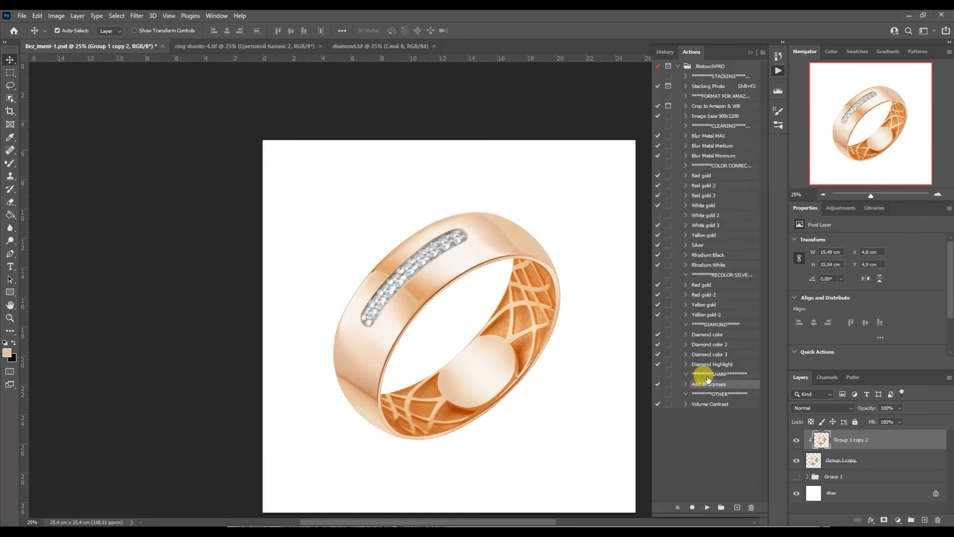
{"action": "left_click", "coordinate": [706, 507]}
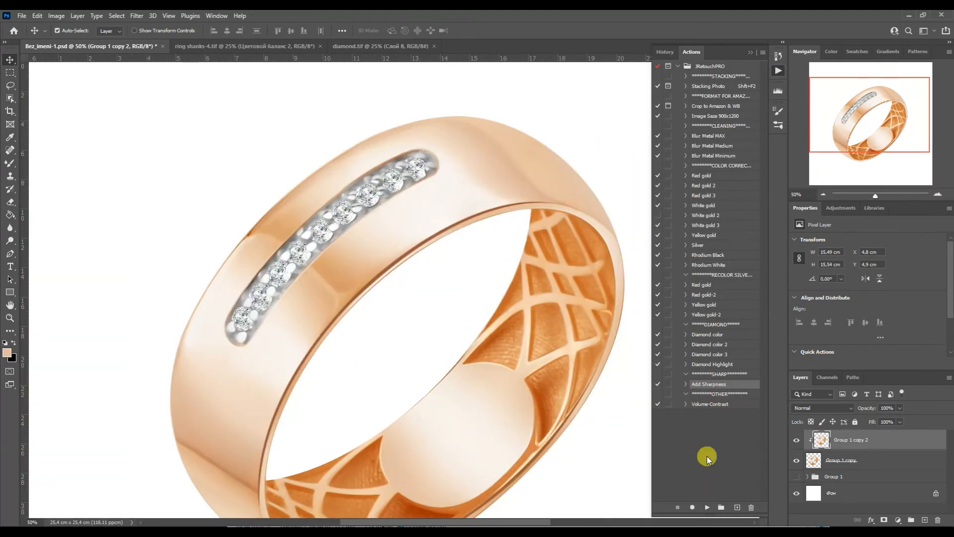
- Add a new empty layer above the sharpened ring copy
{"action": "left_click", "coordinate": [751, 52]}
{"action": "scroll", "coordinate": [293, 437], "scroll_direction": "down", "scroll_amount": 2}
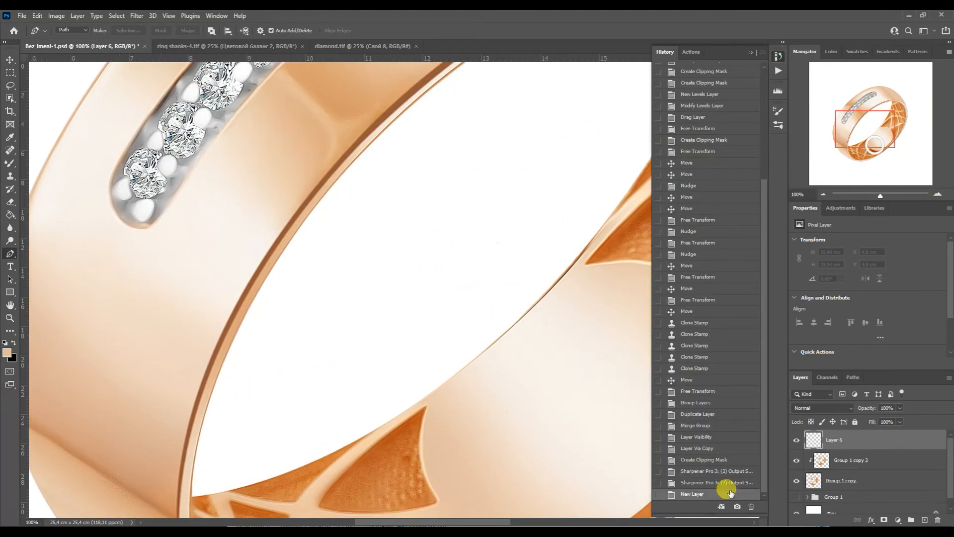
{"action": "left_click", "coordinate": [750, 53]}
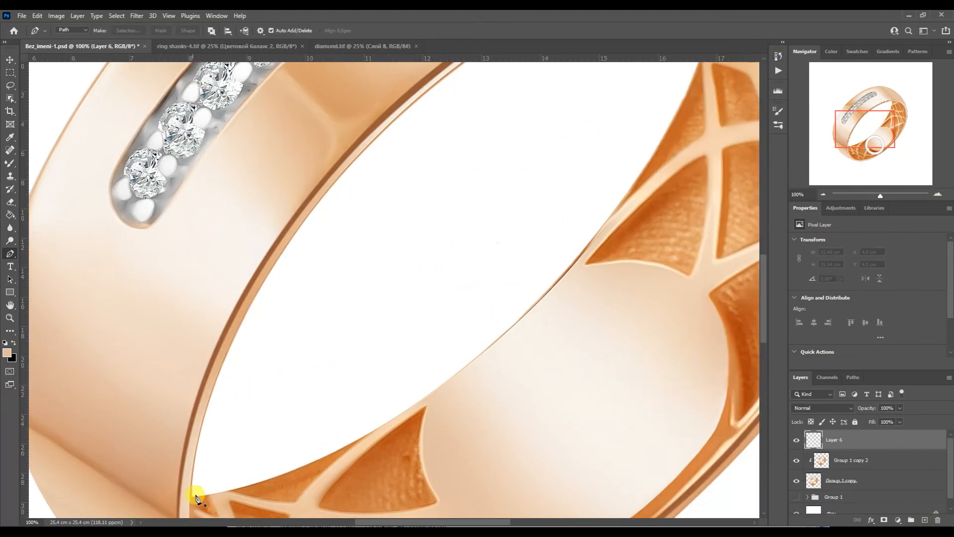
- Trace the lower inner edge of the ring's opening with a curved Pen path, from the lower end to the upper end
{"action": "left_click_drag", "start_coordinate": [193, 496], "coordinate": [260, 476]}
{"action": "mouse_move", "coordinate": [865, 118]}
{"action": "left_mouse_down"}
{"action": "mouse_move", "coordinate": [874, 104]}
{"action": "mouse_move", "coordinate": [873, 133]}
{"action": "left_mouse_up"}
{"action": "left_click", "coordinate": [614, 116]}
{"action": "left_click_drag", "start_coordinate": [172, 459], "coordinate": [570, 347]}
{"action": "left_click", "coordinate": [425, 300]}
{"action": "left_click", "coordinate": [877, 121]}
{"action": "left_click_drag", "start_coordinate": [538, 248], "coordinate": [570, 226]}
{"action": "left_click_drag", "start_coordinate": [858, 123], "coordinate": [859, 117]}
{"action": "left_click_drag", "start_coordinate": [560, 122], "coordinate": [561, 307]}
{"action": "left_click_drag", "start_coordinate": [877, 120], "coordinate": [871, 128]}
{"action": "left_click_drag", "start_coordinate": [619, 202], "coordinate": [421, 393]}
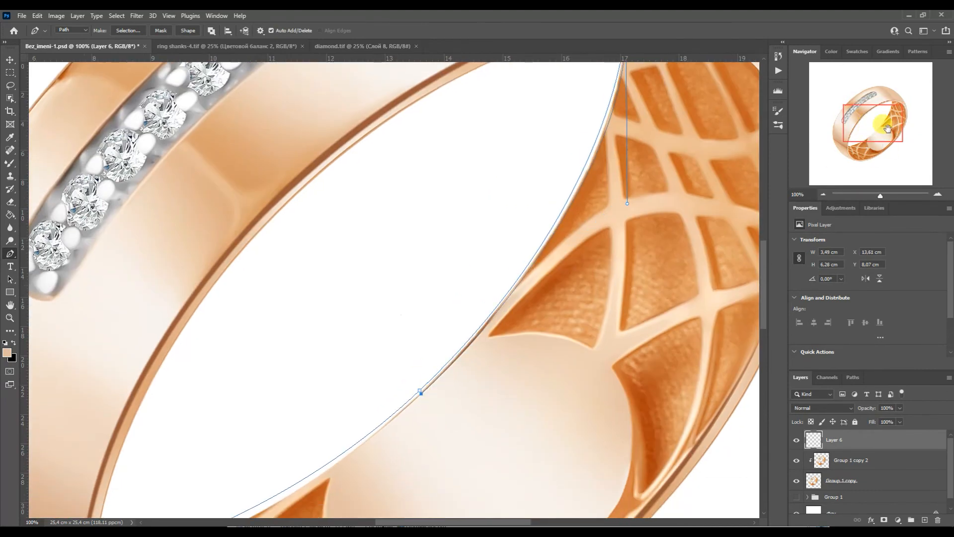
- Close the path as a thin sliver along the opening's edge and convert it into a selection
{"action": "left_click_drag", "start_coordinate": [891, 153], "coordinate": [891, 147]}
{"action": "left_click_drag", "start_coordinate": [621, 268], "coordinate": [610, 286]}
{"action": "left_click_drag", "start_coordinate": [417, 461], "coordinate": [621, 191]}
{"action": "left_click", "coordinate": [620, 190], "text": "ctrl"}
{"action": "left_click_drag", "start_coordinate": [498, 278], "coordinate": [432, 341]}
{"action": "left_click_drag", "start_coordinate": [541, 258], "coordinate": [442, 356]}
{"action": "right_click", "coordinate": [618, 194]}
{"action": "left_click", "coordinate": [640, 251]}
{"action": "left_click", "coordinate": [528, 150]}
- Brush orange into the sliver selection to redraw the opening's edge line, compare it with the layer hidden, and deselect
{"action": "mouse_move", "coordinate": [851, 144]}
{"action": "left_mouse_down"}
{"action": "mouse_move", "coordinate": [870, 120]}
{"action": "mouse_move", "coordinate": [863, 131]}
{"action": "left_mouse_up"}
{"action": "key", "text": "ctrl+minus"}
{"action": "right_click", "coordinate": [10, 163]}
{"action": "left_click", "coordinate": [37, 162]}
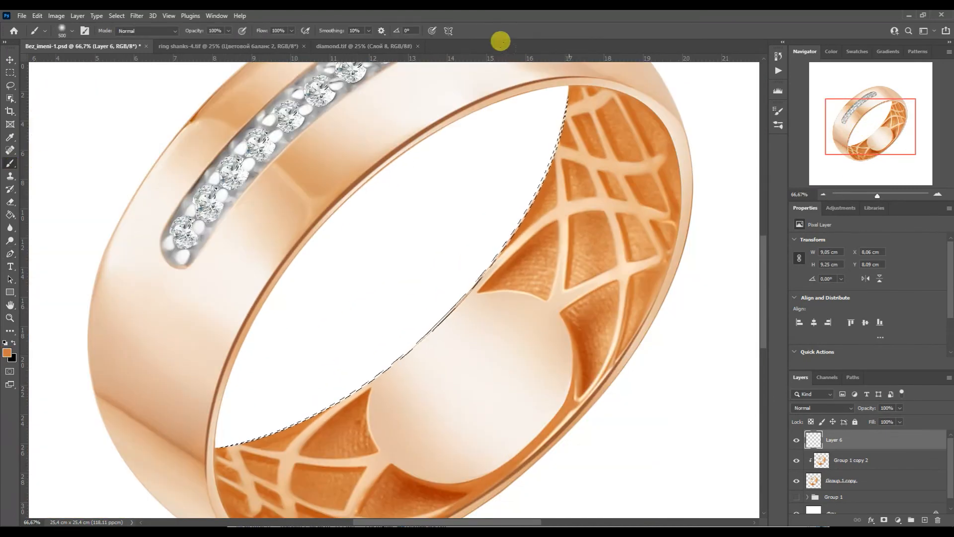
{"action": "left_click", "coordinate": [823, 194]}
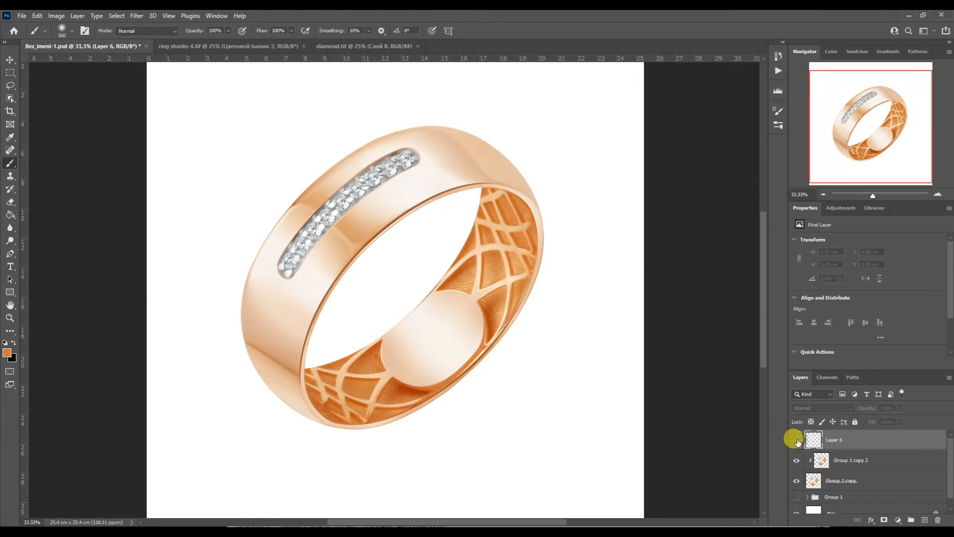
{"action": "key", "text": "ctrl+z"}
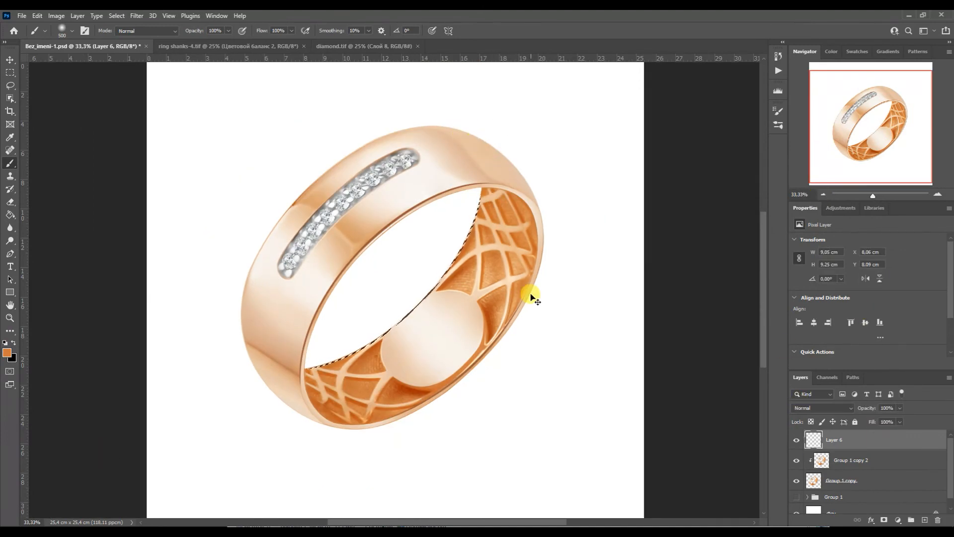
{"action": "key", "text": "ctrl+d"}
- Add another empty layer above the orange edge line and get the Pen tool ready
{"action": "left_click", "coordinate": [938, 195]}
{"action": "left_click", "coordinate": [937, 194]}
{"action": "left_click", "coordinate": [937, 194]}
{"action": "mouse_move", "coordinate": [877, 127]}
{"action": "left_mouse_down"}
{"action": "mouse_move", "coordinate": [875, 115]}
{"action": "mouse_move", "coordinate": [874, 135]}
{"action": "left_mouse_up"}
{"action": "left_click", "coordinate": [824, 194]}
{"action": "left_click", "coordinate": [824, 195]}
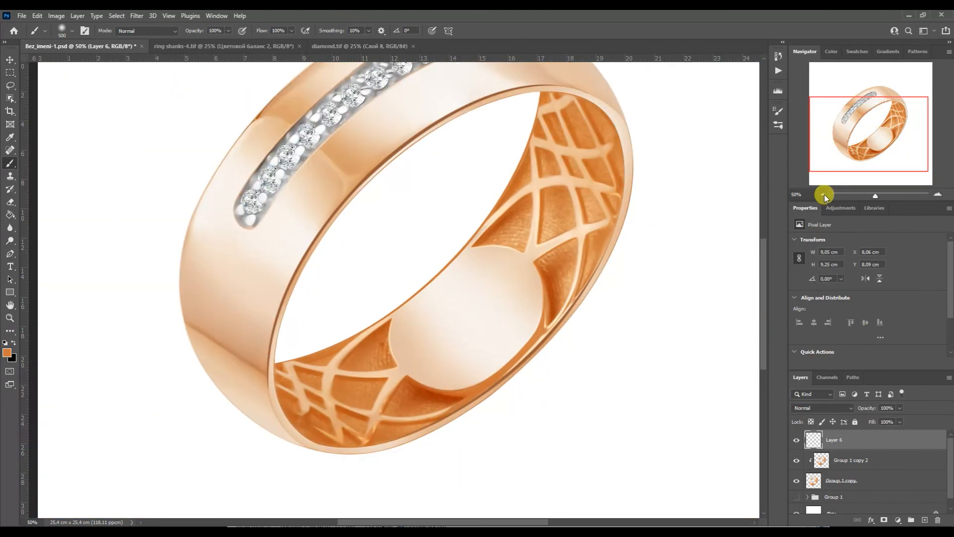
{"action": "key", "text": "p"}
{"action": "left_click", "coordinate": [925, 520]}
{"action": "left_click", "coordinate": [938, 195]}
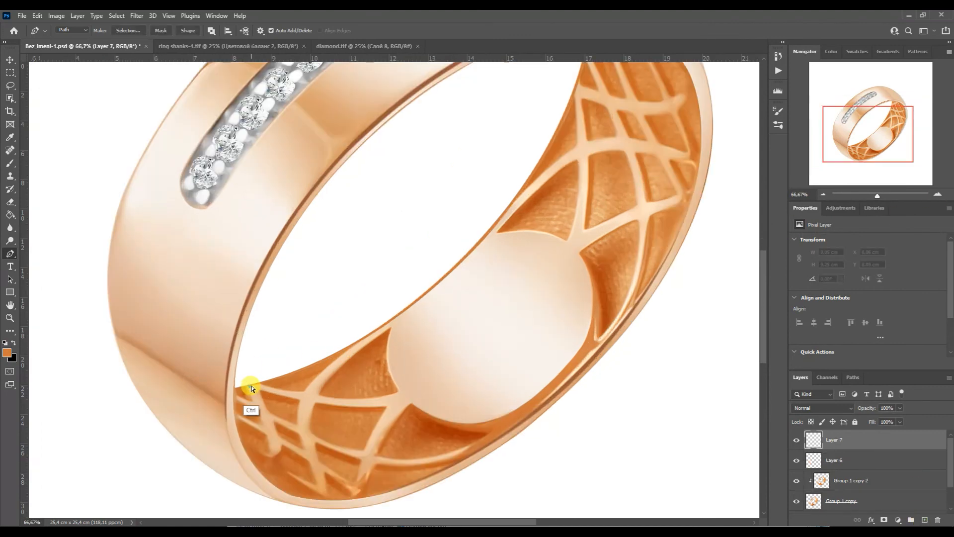
- Draw a second thin closed path along the opening's lower edge and adjust its curves to follow the rim
{"action": "left_click_drag", "start_coordinate": [582, 97], "coordinate": [570, 145]}
{"action": "left_click", "coordinate": [574, 96]}
{"action": "left_click_drag", "start_coordinate": [239, 434], "coordinate": [326, 416]}
{"action": "left_click_drag", "start_coordinate": [576, 96], "coordinate": [497, 382]}
{"action": "left_click", "coordinate": [437, 324], "text": "alt"}
{"action": "key", "text": "ctrl+z"}
{"action": "left_click", "coordinate": [439, 323]}
{"action": "left_click_drag", "start_coordinate": [547, 199], "coordinate": [552, 201]}
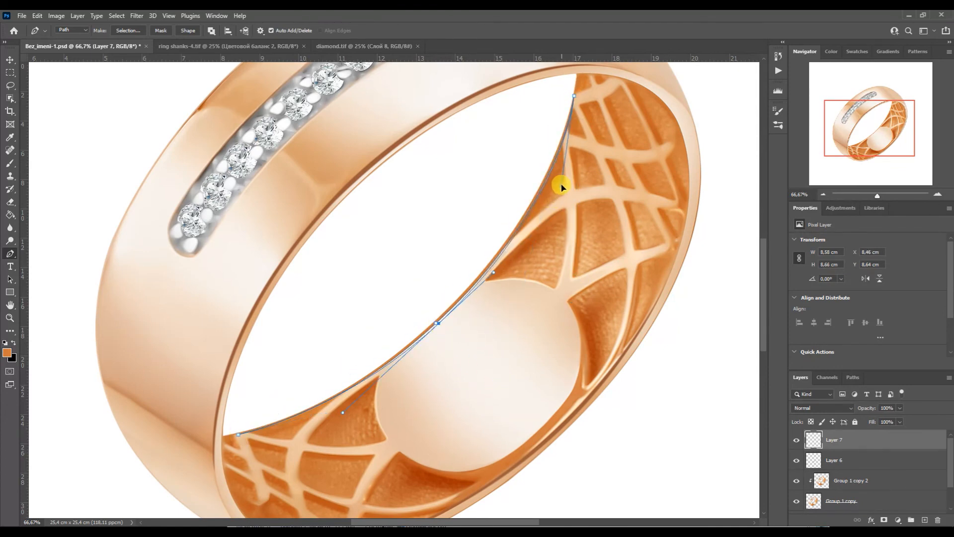
{"action": "left_click_drag", "start_coordinate": [343, 413], "coordinate": [334, 418]}
- Paint an off-white highlight inside the second path's outline, deselect, and soften the line with a blur filter
{"action": "left_click", "coordinate": [14, 163]}
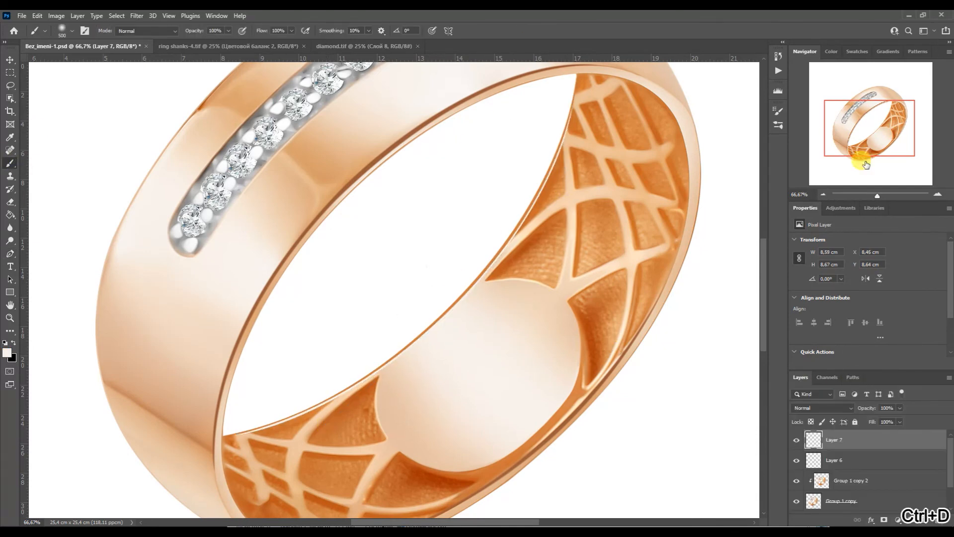
{"action": "left_click", "coordinate": [824, 194]}
{"action": "left_click", "coordinate": [136, 17]}
{"action": "mouse_move", "coordinate": [258, 143]}
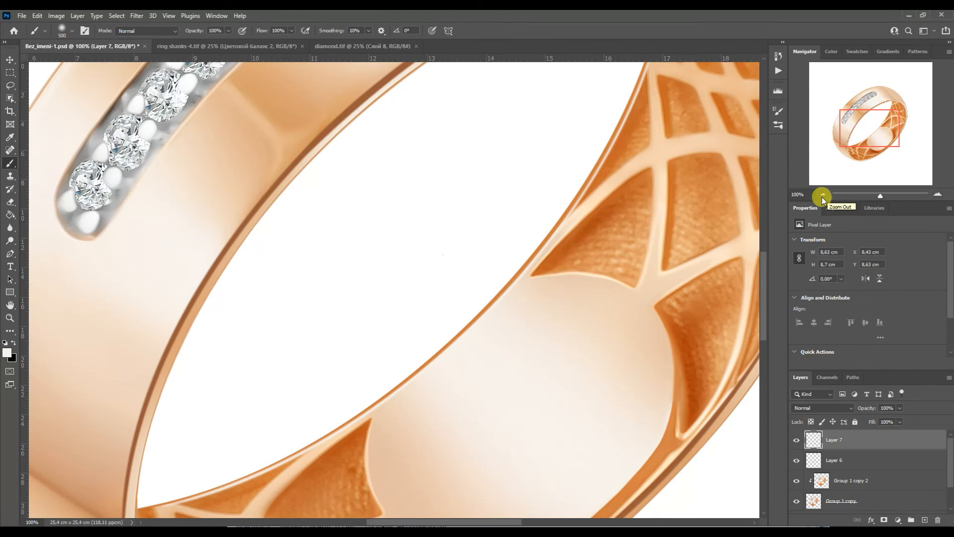
- Merge the two edge-line layers and the two ring copies into a single layer
{"action": "left_click", "coordinate": [824, 194]}
{"action": "left_click", "coordinate": [824, 195]}
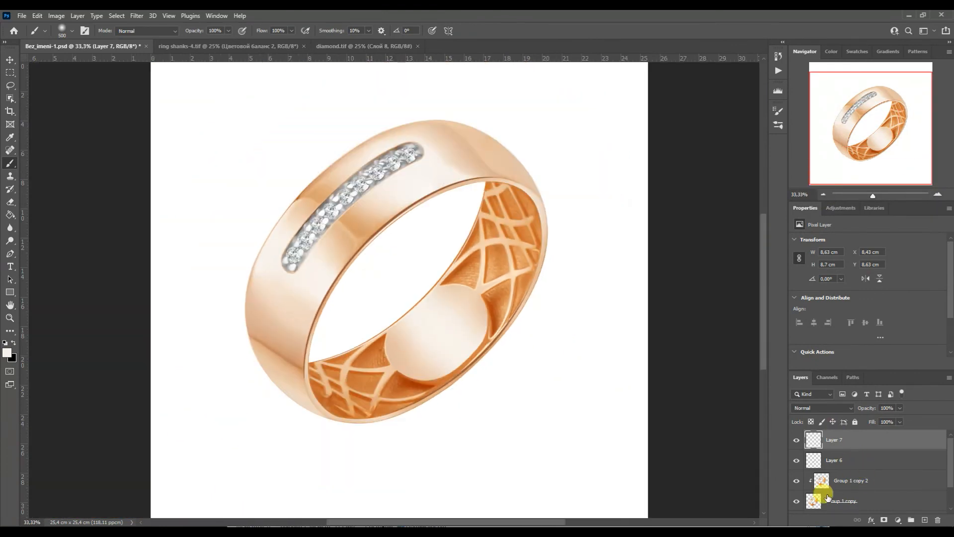
{"action": "left_click", "coordinate": [838, 487], "text": "shift"}
{"action": "key", "text": "ctrl+e"}
- Place one vertical and one horizontal guide through the centre of the canvas
{"action": "left_click", "coordinate": [824, 194]}
{"action": "left_click_drag", "start_coordinate": [22, 164], "coordinate": [398, 183]}
{"action": "left_click_drag", "start_coordinate": [424, 59], "coordinate": [473, 276]}
- Rotate the merged ring about 15° counter-clockwise and nudge it to centre it on the guides
{"action": "key", "text": "ctrl+t"}
{"action": "left_click_drag", "start_coordinate": [526, 400], "coordinate": [551, 358]}
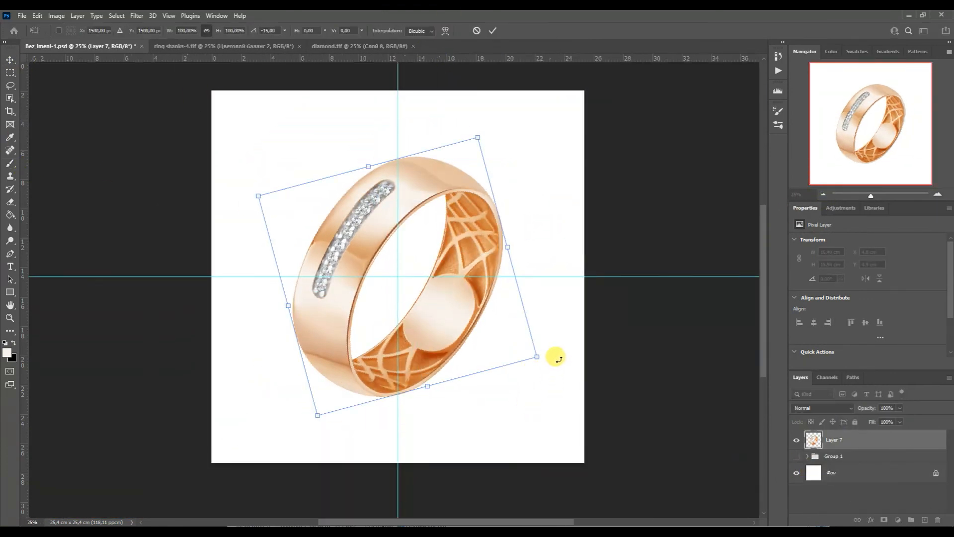
{"action": "key", "text": "ctrl+z"}
{"action": "left_click_drag", "start_coordinate": [521, 395], "coordinate": [541, 359]}
{"action": "key", "text": "Return"}
{"action": "key", "text": "ctrl+t"}
{"action": "left_click_drag", "start_coordinate": [450, 324], "coordinate": [448, 322]}
{"action": "key", "text": "Return"}
- Switch to File Explorer and open shadow.tif from the asset library folders
{"action": "left_click", "coordinate": [303, 528]}
{"action": "left_click", "coordinate": [236, 151]}
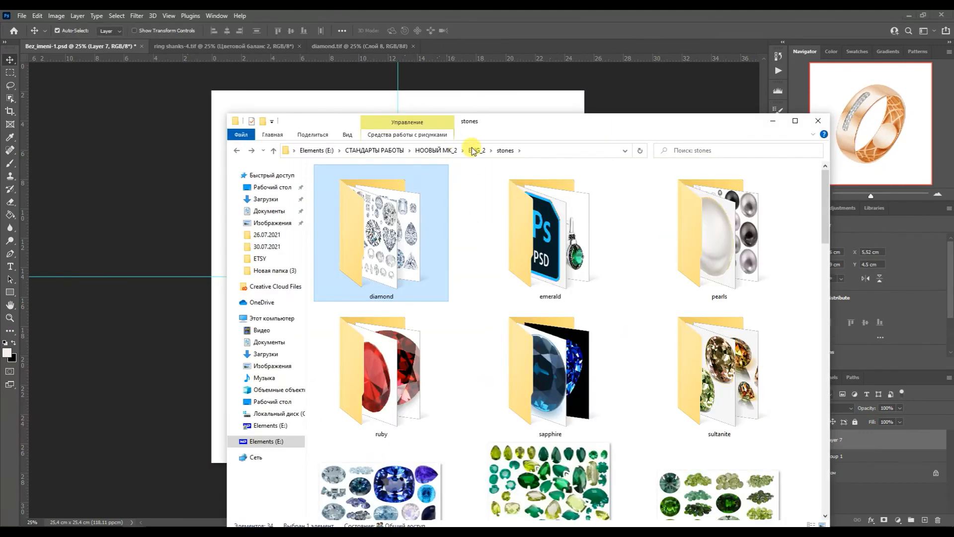
{"action": "left_click", "coordinate": [476, 150]}
{"action": "double_click", "coordinate": [381, 443]}
{"action": "double_click", "coordinate": [335, 205]}
- Copy the slanted dark shadow from shadow.tif into the ring document and position it under the ring's lower edge
{"action": "left_click", "coordinate": [511, 250]}
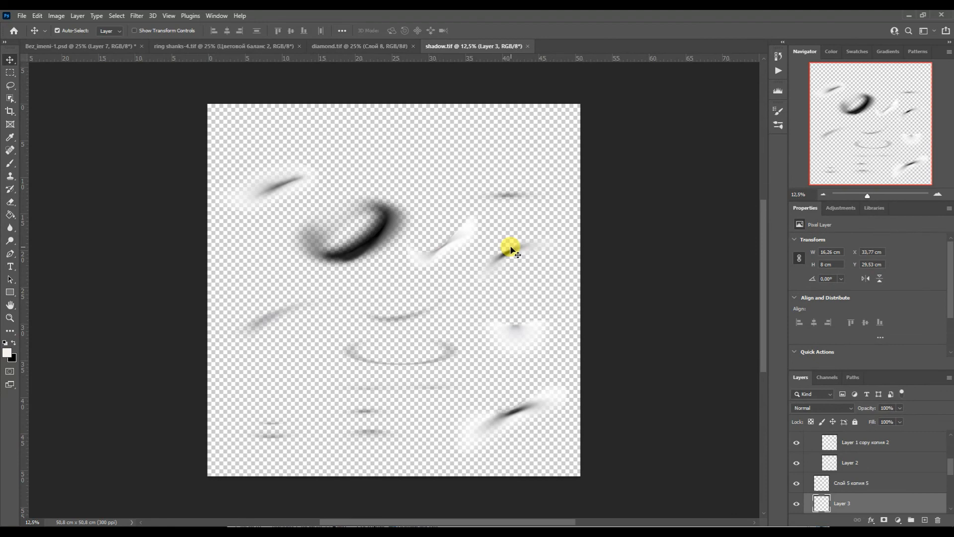
{"action": "left_click", "coordinate": [445, 246]}
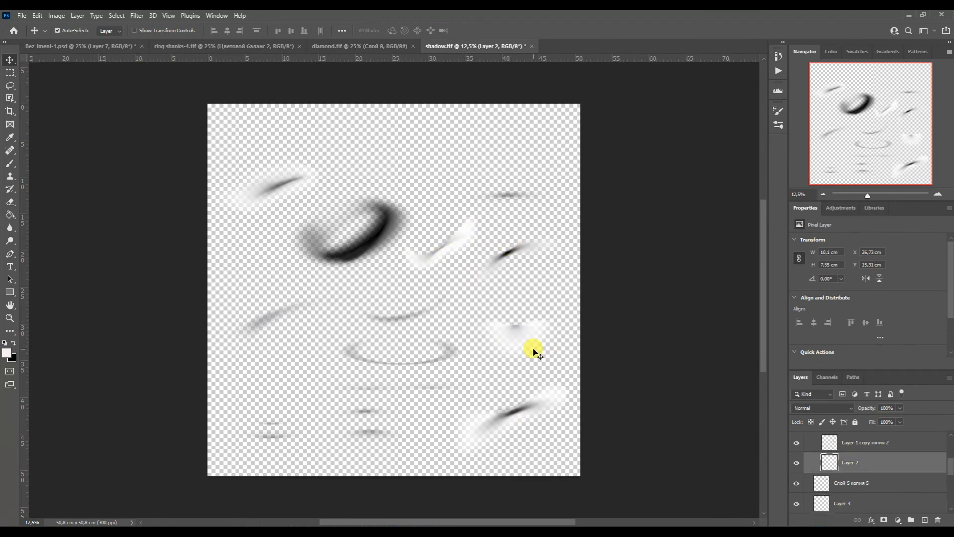
{"action": "left_click", "coordinate": [510, 256]}
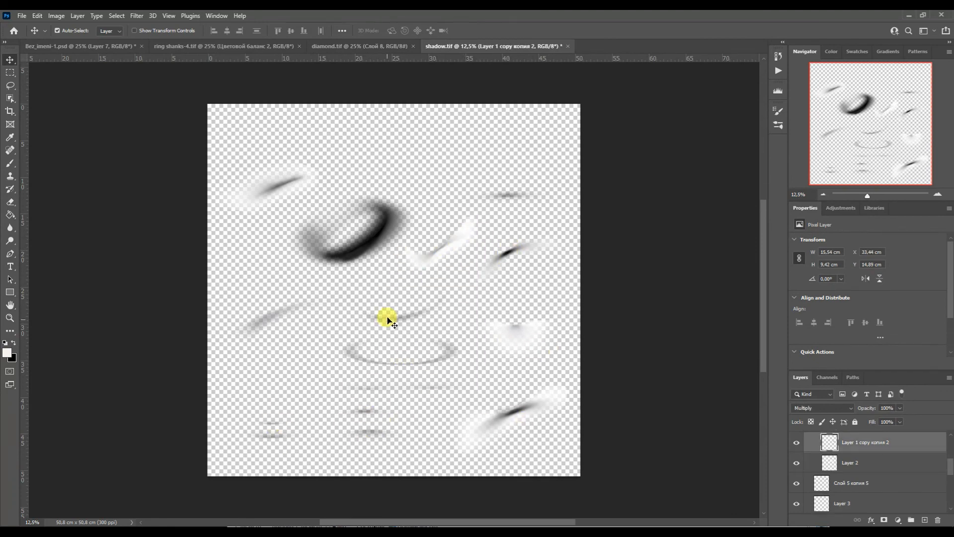
{"action": "left_click_drag", "start_coordinate": [510, 256], "coordinate": [461, 377]}
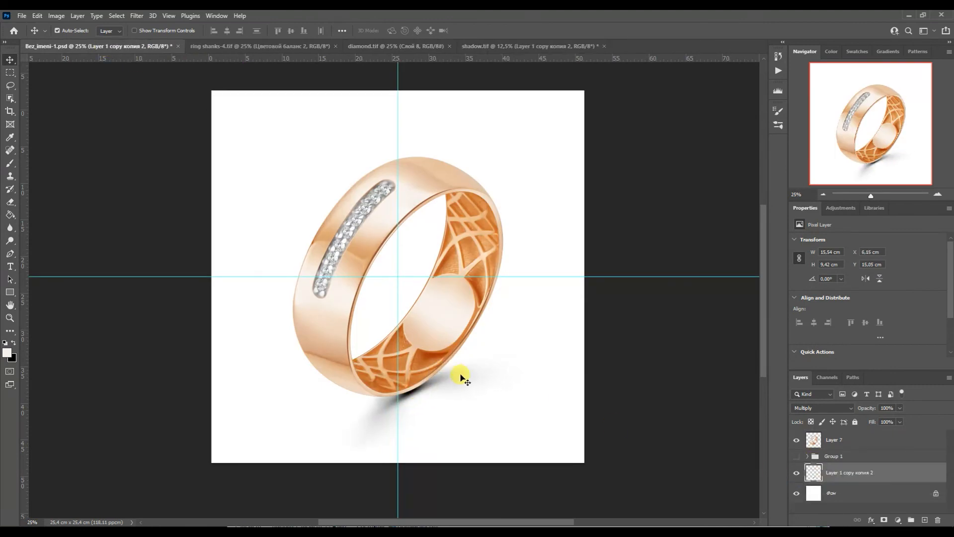
{"action": "left_click", "coordinate": [8, 201]}
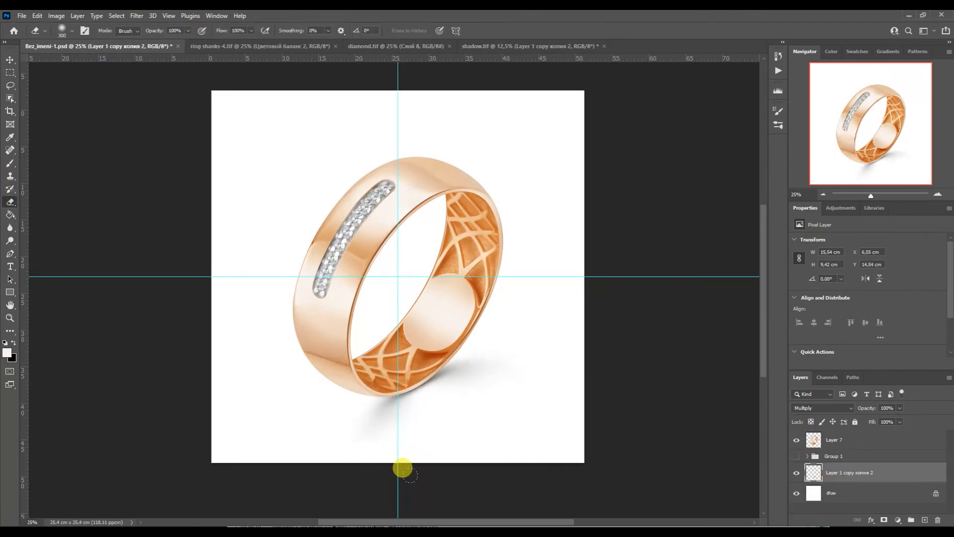
{"action": "left_click", "coordinate": [823, 194]}
{"action": "scroll", "coordinate": [818, 454], "scroll_direction": "down", "scroll_amount": 1}
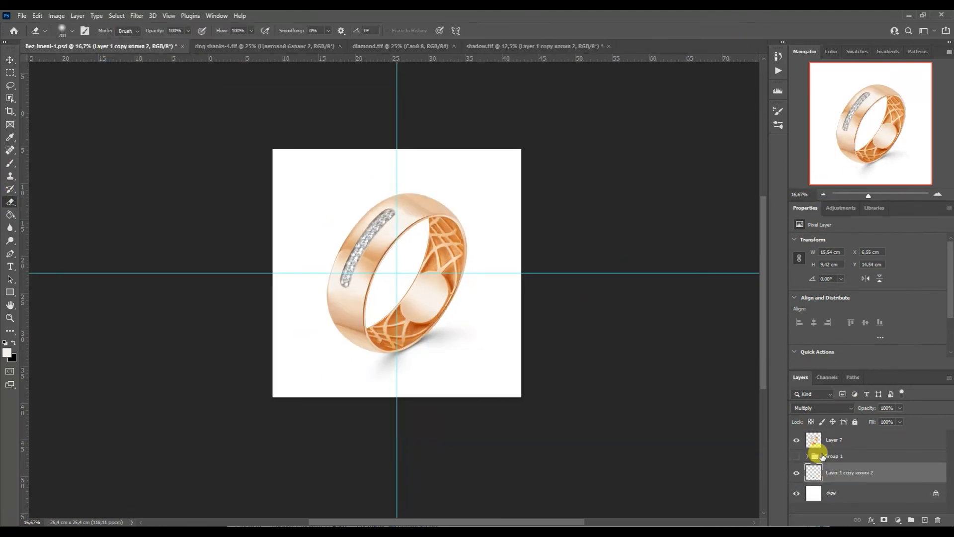
- Crop the canvas tighter around the ring to a square of 23.3 × 23.3 cm
{"action": "left_click", "coordinate": [937, 194]}
{"action": "left_click", "coordinate": [796, 456]}
{"action": "left_click", "coordinate": [13, 113]}
{"action": "left_click_drag", "start_coordinate": [584, 79], "coordinate": [570, 95]}
{"action": "key", "text": "Return"}
- Compare the retouched ring with its layer hidden and shown, leaving Group 1 hidden
{"action": "left_click", "coordinate": [796, 440]}
{"action": "left_click", "coordinate": [796, 440]}
{"action": "left_click", "coordinate": [796, 456]}
{"action": "key", "text": "h"}
{"action": "left_click", "coordinate": [824, 194]}
{"action": "left_click", "coordinate": [823, 194]}
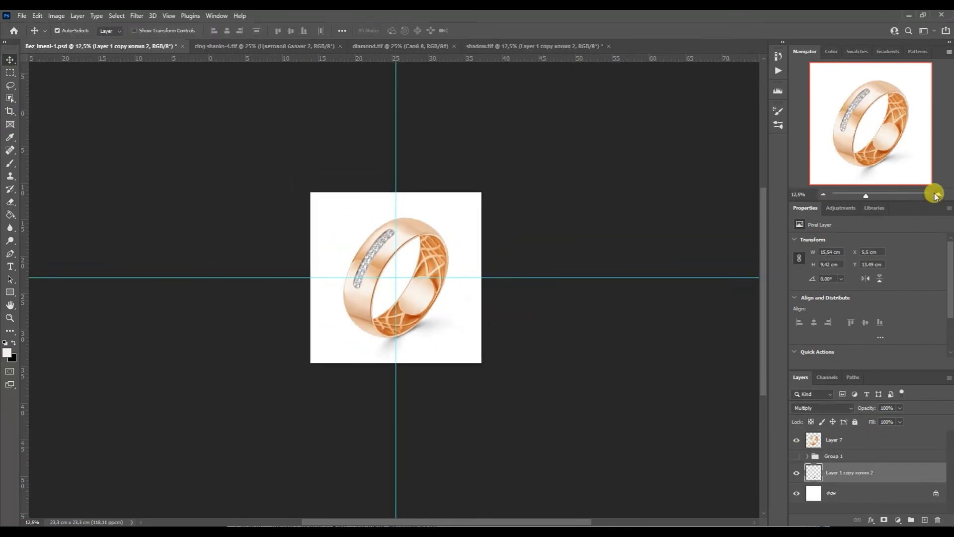
- Check the cropped document's dimensions in the Image Size dialog and close it without changes
{"action": "left_click", "coordinate": [937, 194]}
{"action": "left_click", "coordinate": [56, 16]}
{"action": "left_click", "coordinate": [79, 89]}
{"action": "left_click", "coordinate": [625, 112]}
{"action": "key", "text": "v"}
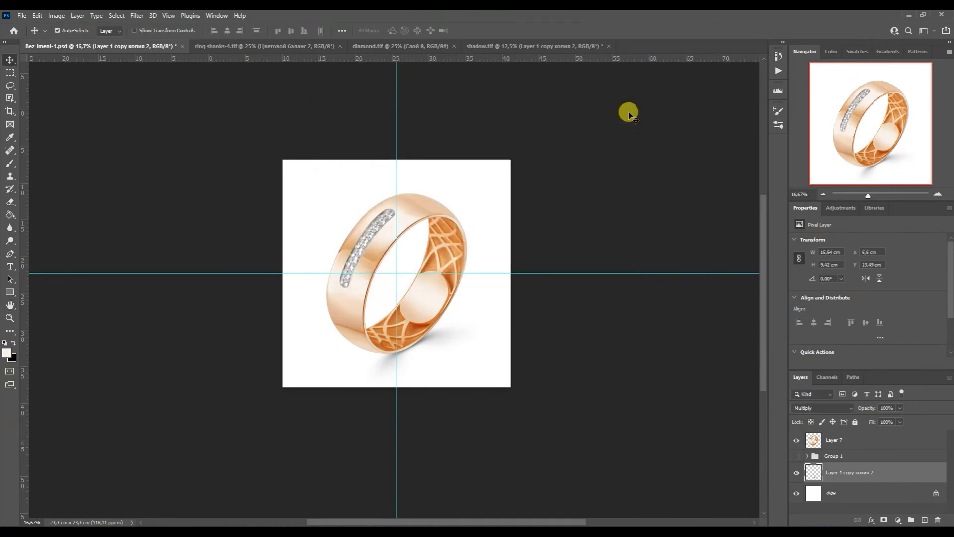
- Inspect the finished ring, its diamond row and its shadow at several zoom levels
{"action": "left_click", "coordinate": [937, 194]}
{"action": "left_click", "coordinate": [937, 194]}
{"action": "left_click", "coordinate": [938, 194]}
{"action": "left_click", "coordinate": [826, 193]}
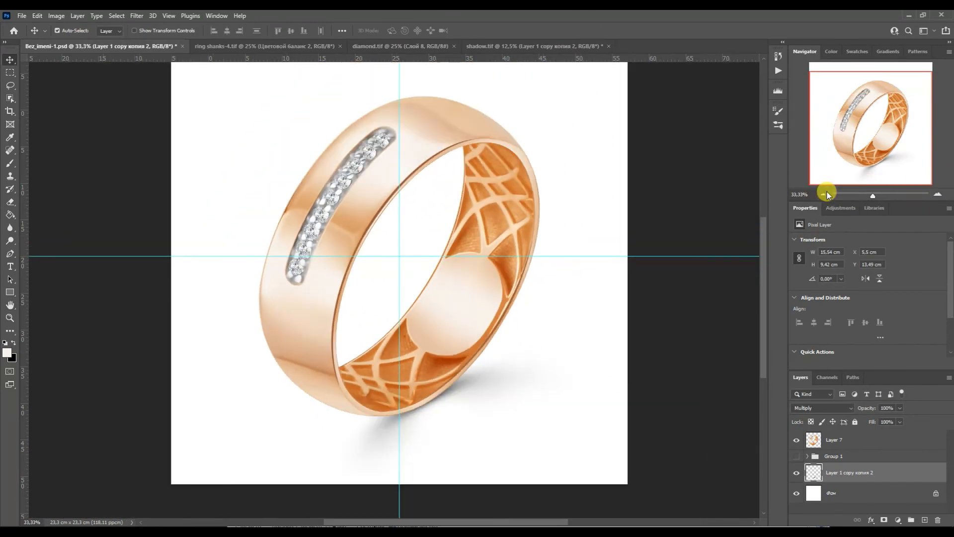
{"action": "left_click", "coordinate": [826, 194]}
{"action": "left_click", "coordinate": [937, 195]}
{"action": "left_click", "coordinate": [938, 195]}
{"action": "left_click_drag", "start_coordinate": [871, 160], "coordinate": [871, 155]}
{"action": "left_click", "coordinate": [823, 194]}
{"action": "left_click", "coordinate": [823, 194]}
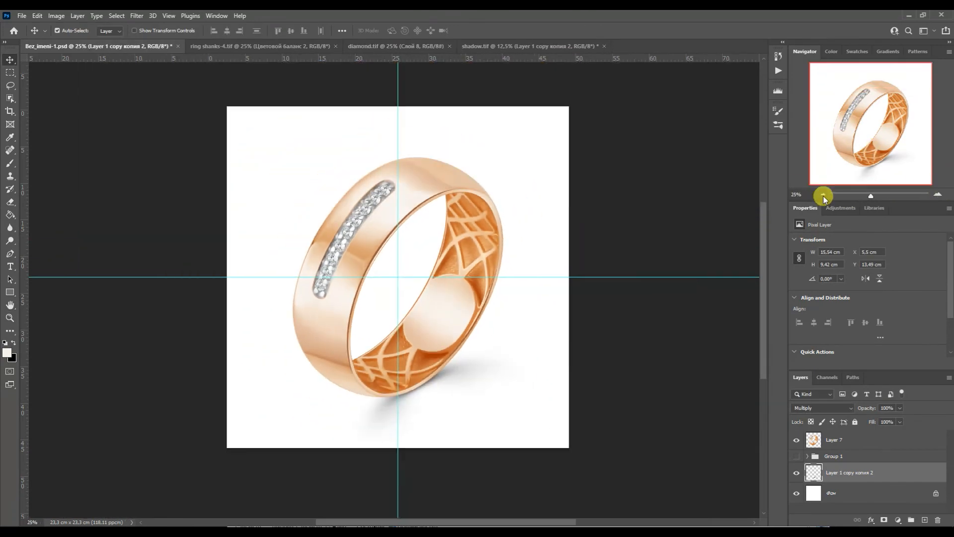
{"action": "left_click", "coordinate": [938, 194]}
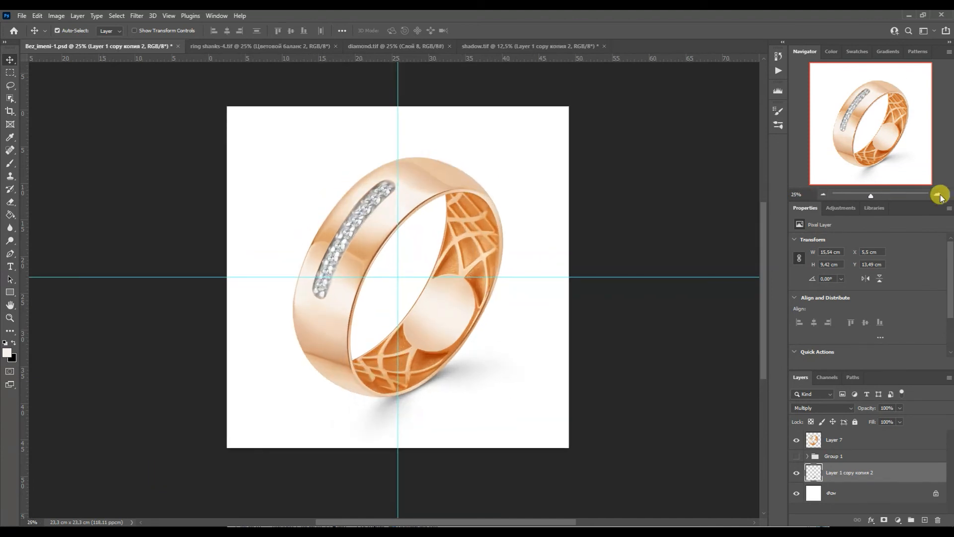